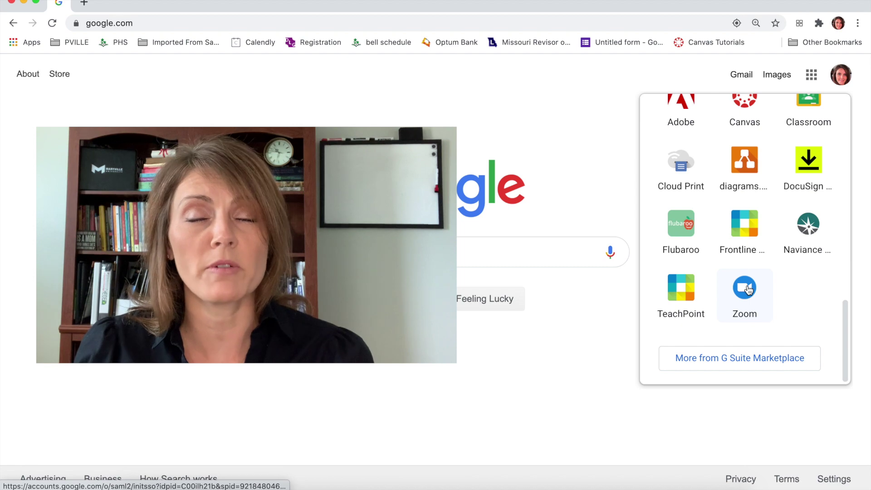
Open Zoom from the Google apps list and look through the account's Profile page, down to the Host Key
click(749, 290)
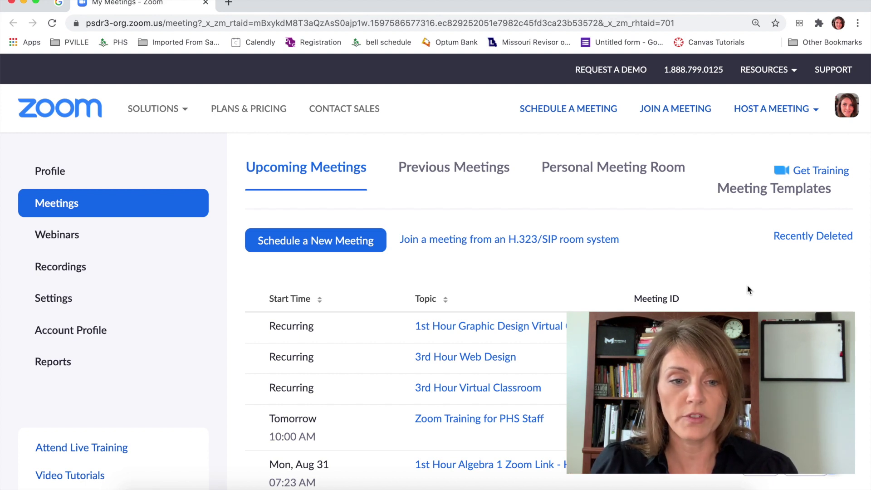
click(50, 175)
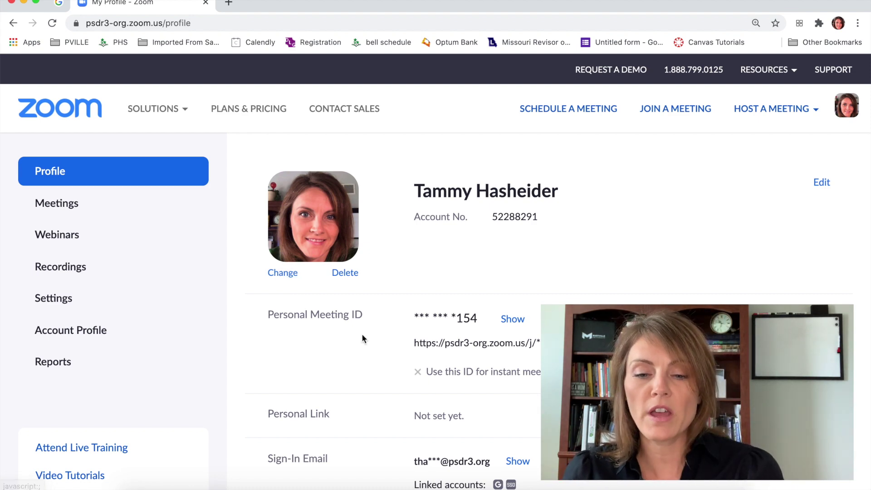
scroll(362, 336, down, 7)
scroll(363, 336, down, 5)
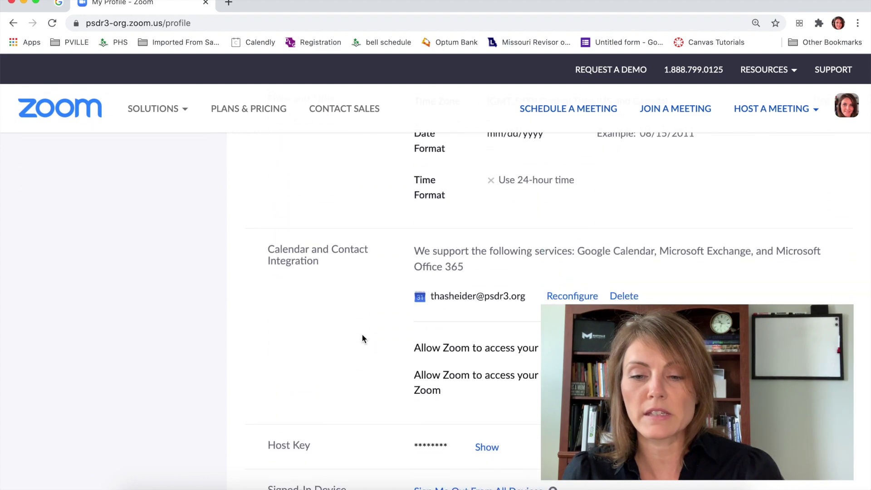
scroll(362, 336, down, 4)
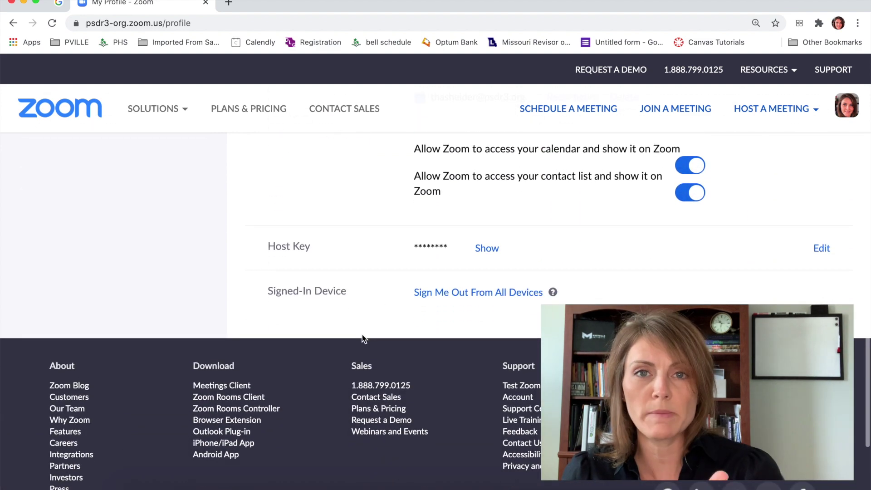
scroll(362, 335, up, 20)
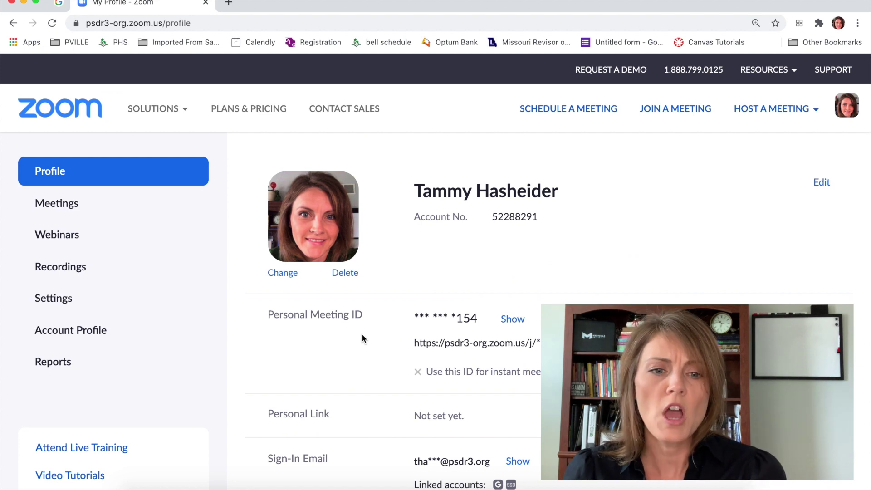
View the Personal Meeting Room details in the Meetings section, then return to the Upcoming Meetings list
click(68, 203)
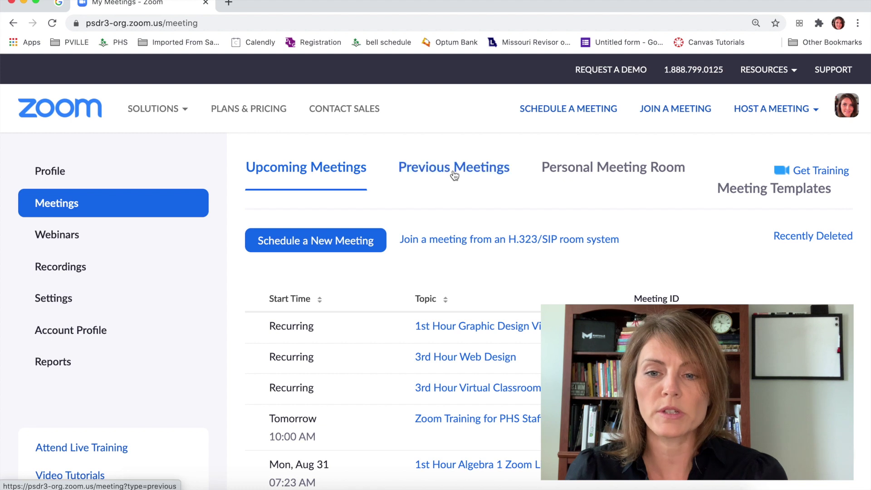
click(574, 175)
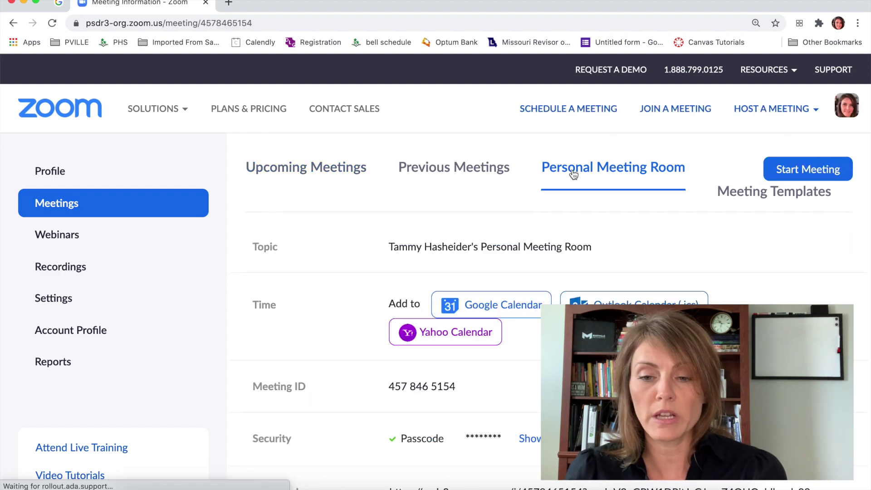
scroll(536, 222, down, 3)
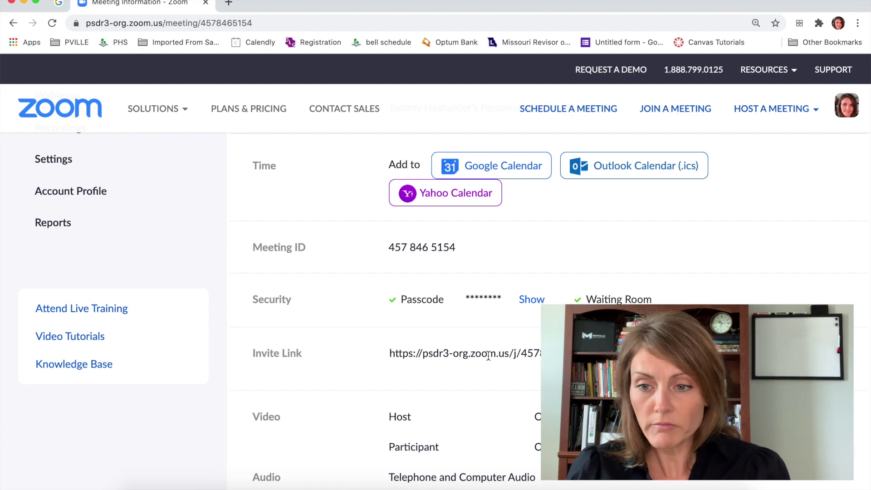
scroll(489, 356, up, 3)
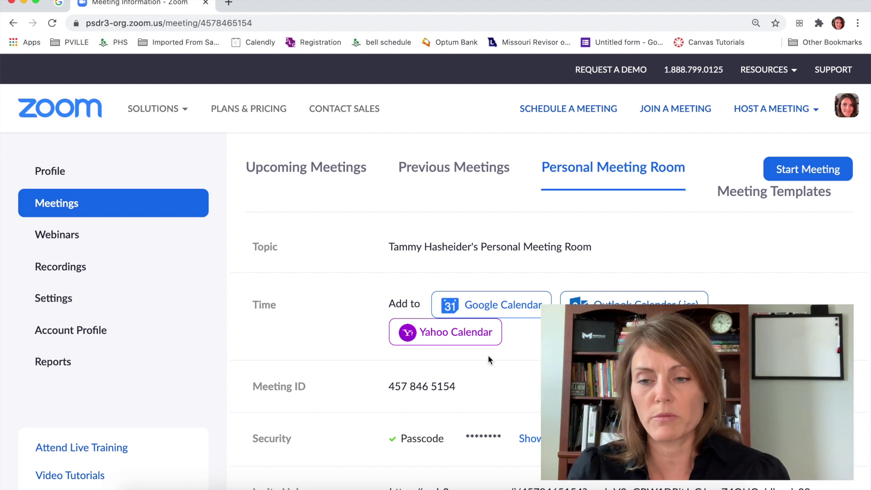
click(347, 172)
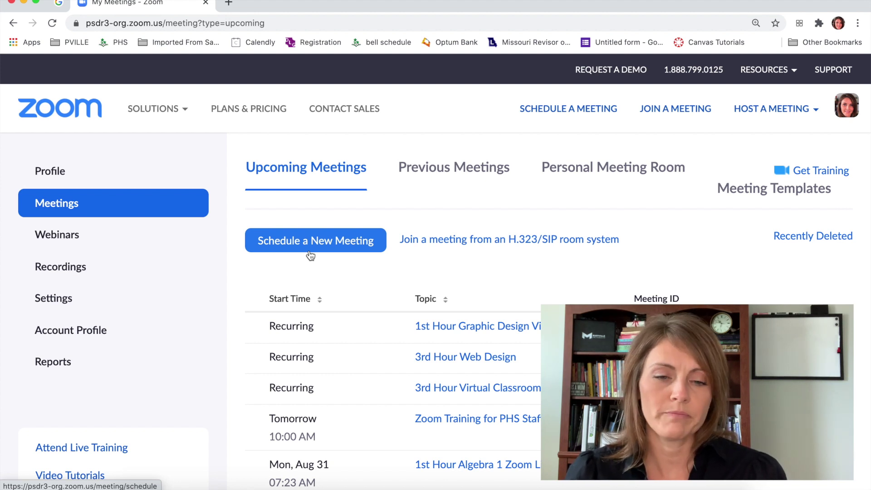
Open the Recordings section and examine the list of cloud recordings
click(72, 280)
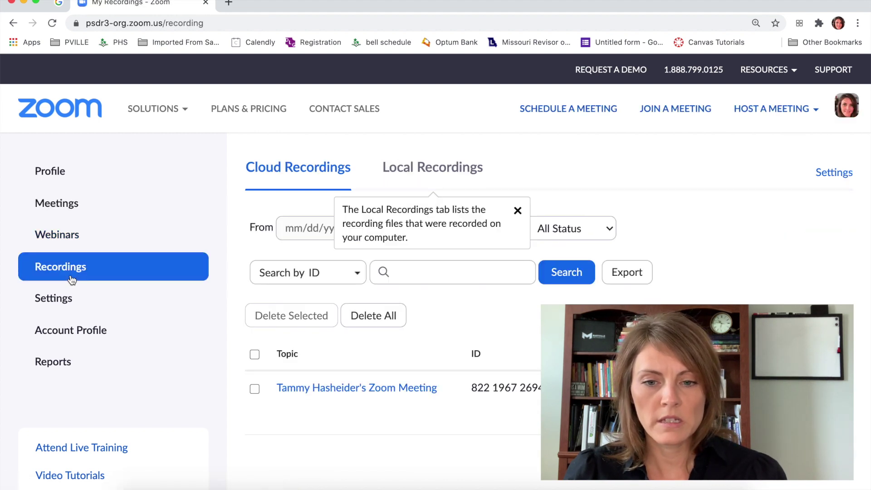
scroll(325, 411, down, 3)
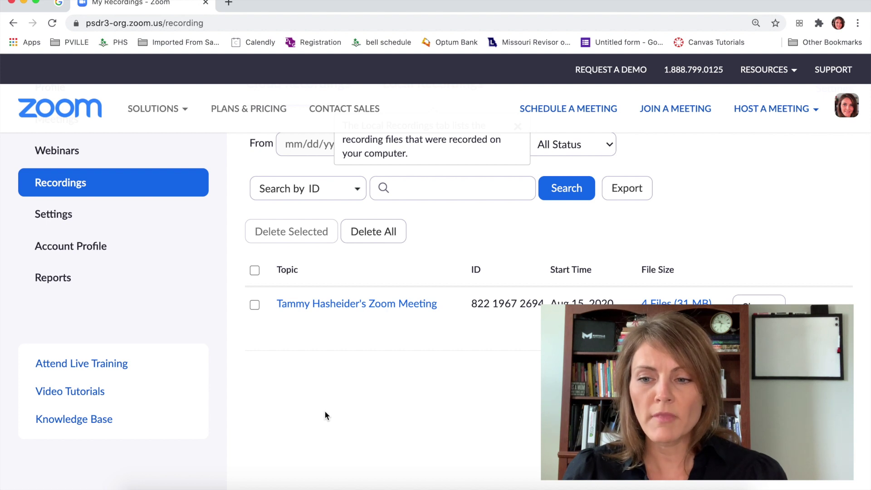
scroll(325, 410, up, 1)
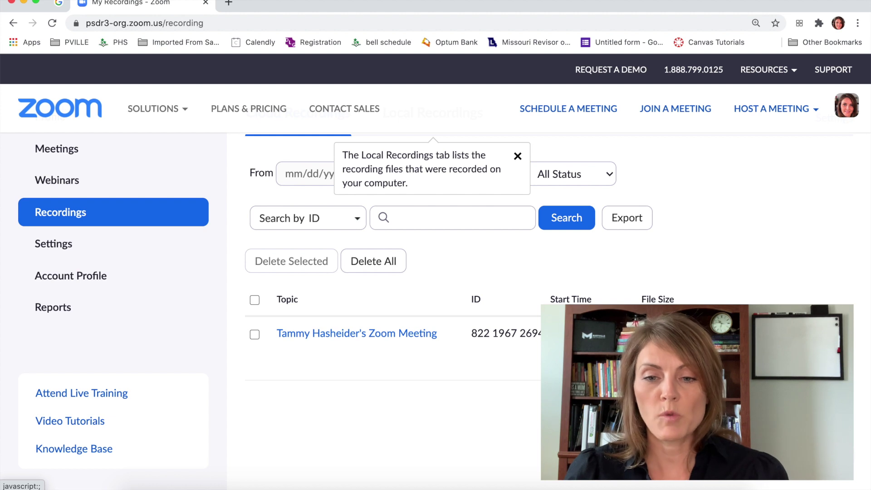
scroll(398, 381, up, 1)
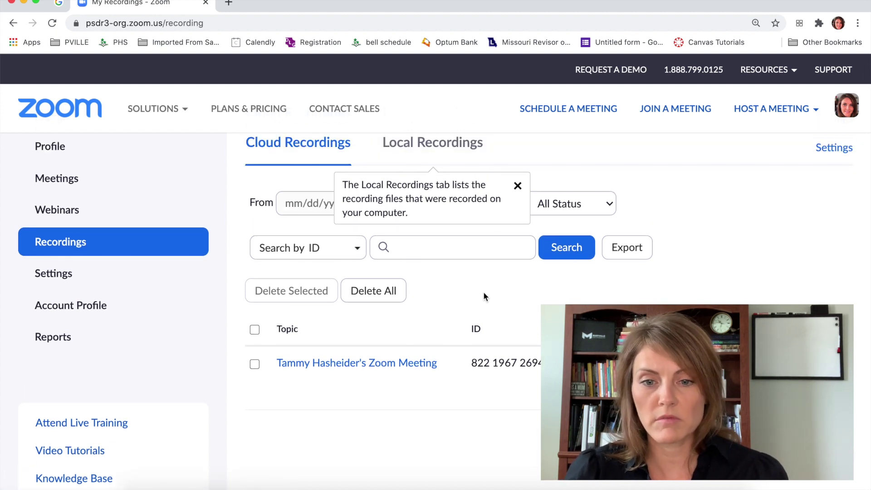
scroll(484, 295, down, 2)
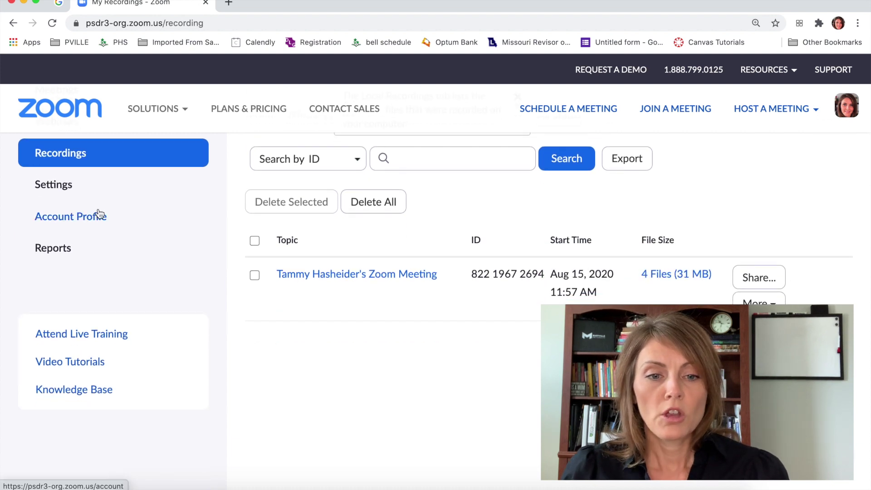
Open the Meeting settings, review the Waiting Room security options, and open the waiting room customization
click(64, 191)
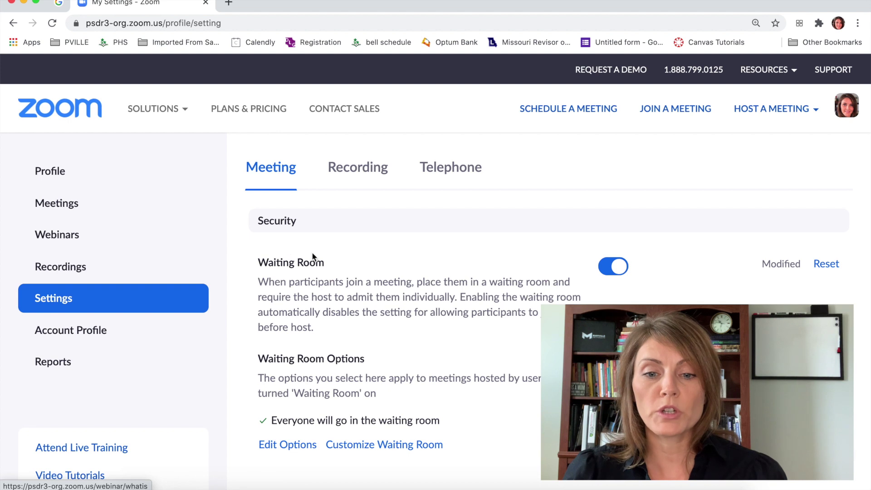
scroll(313, 257, down, 1)
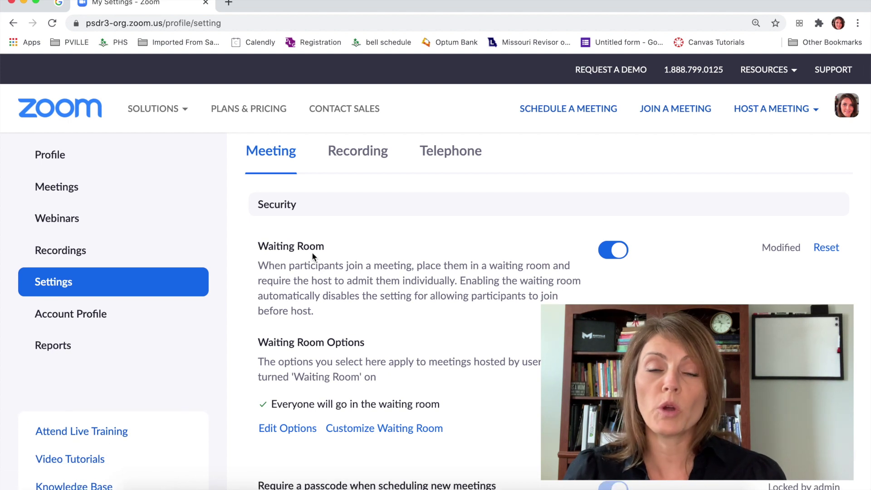
scroll(312, 256, down, 1)
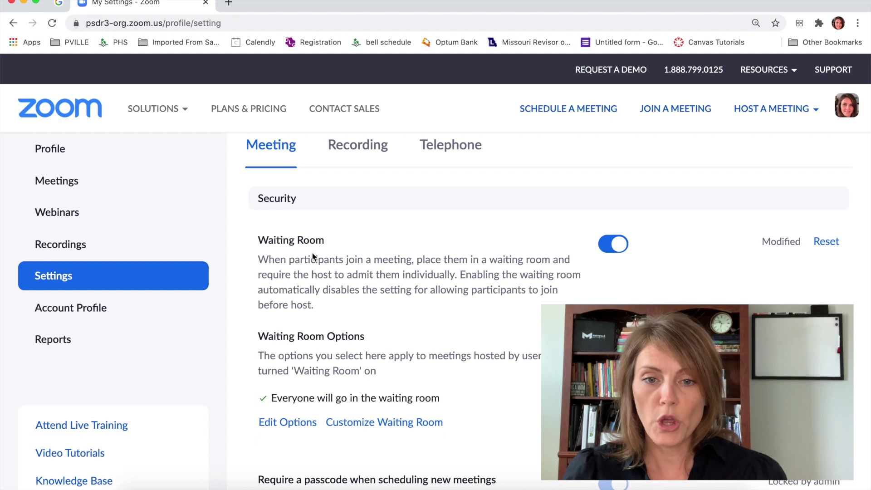
scroll(313, 256, up, 1)
scroll(312, 257, down, 1)
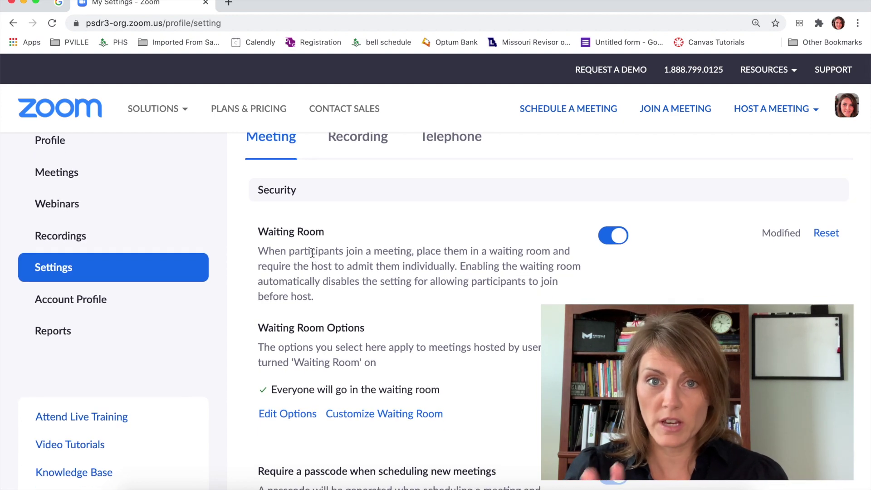
scroll(312, 253, down, 2)
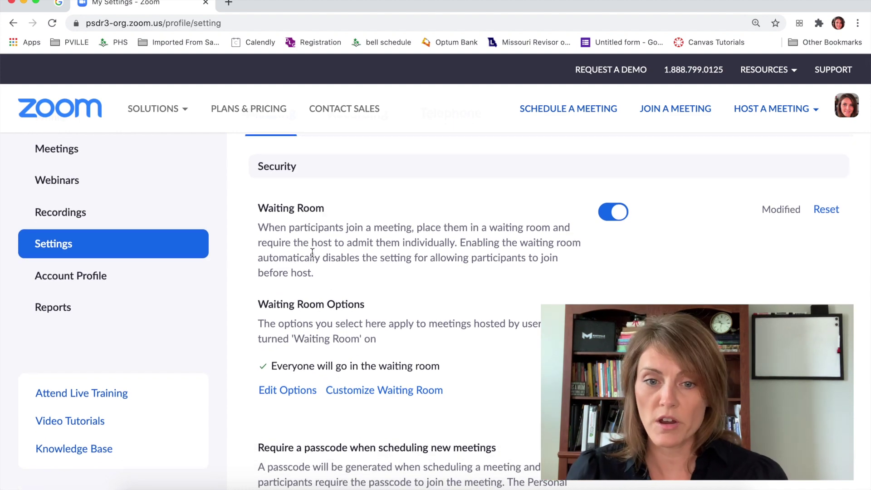
scroll(312, 253, up, 2)
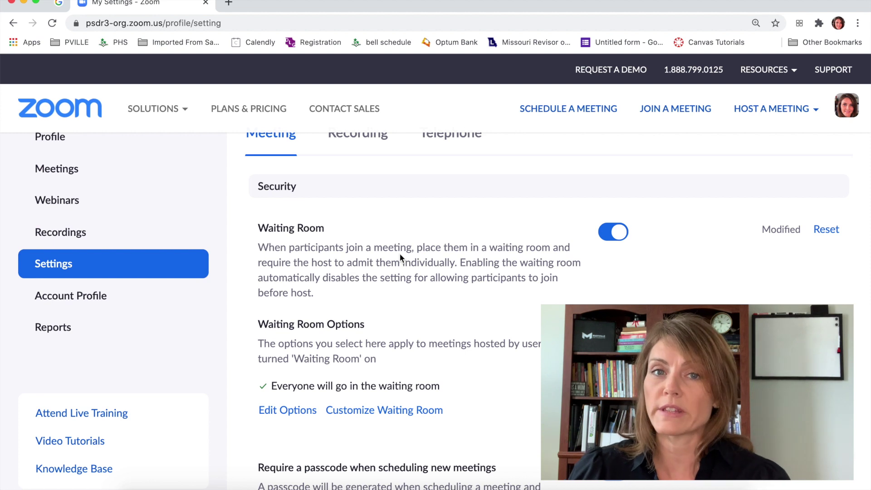
scroll(399, 257, down, 3)
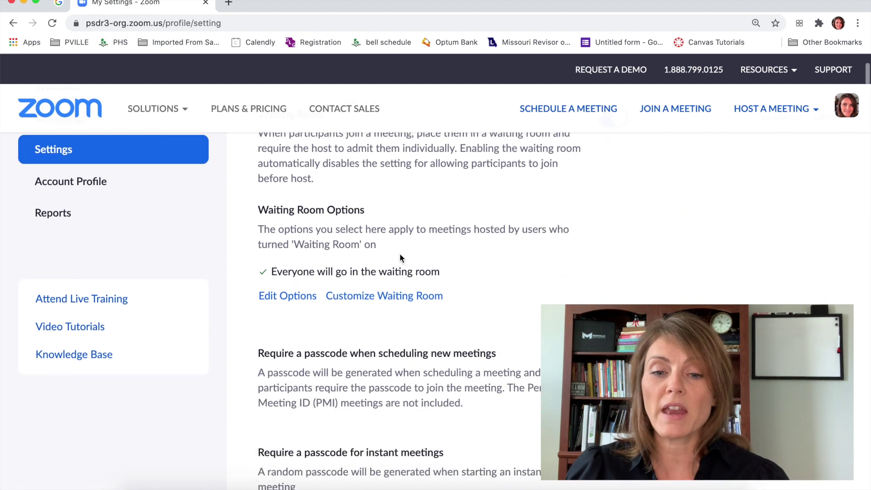
click(362, 301)
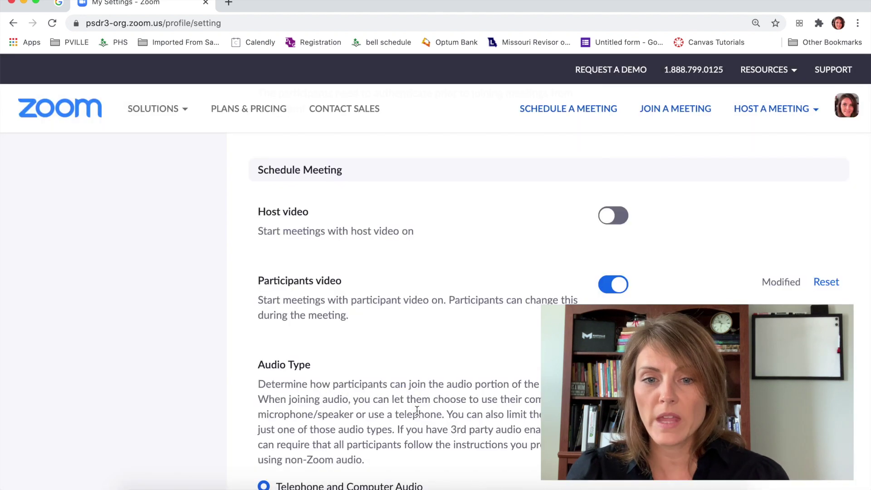
Examine the Schedule Meeting settings for video, audio type, join before host, Personal Meeting ID and muting participants upon entry
scroll(417, 411, down, 1)
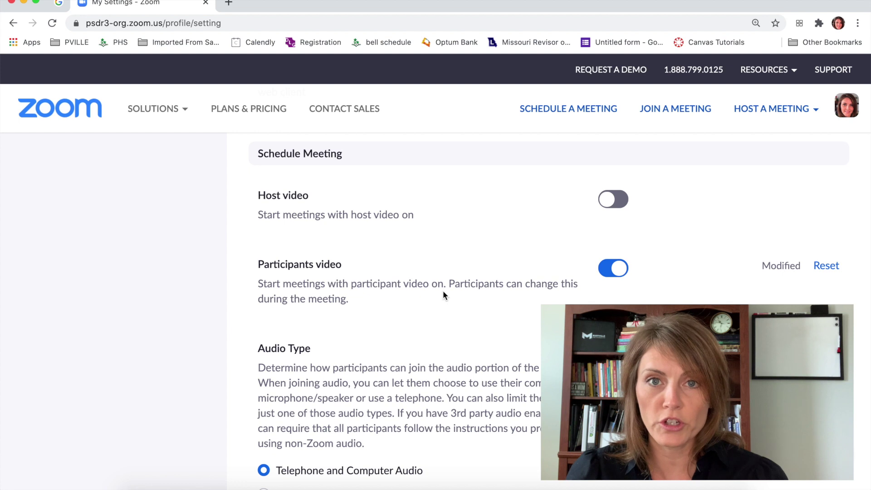
scroll(444, 293, down, 1)
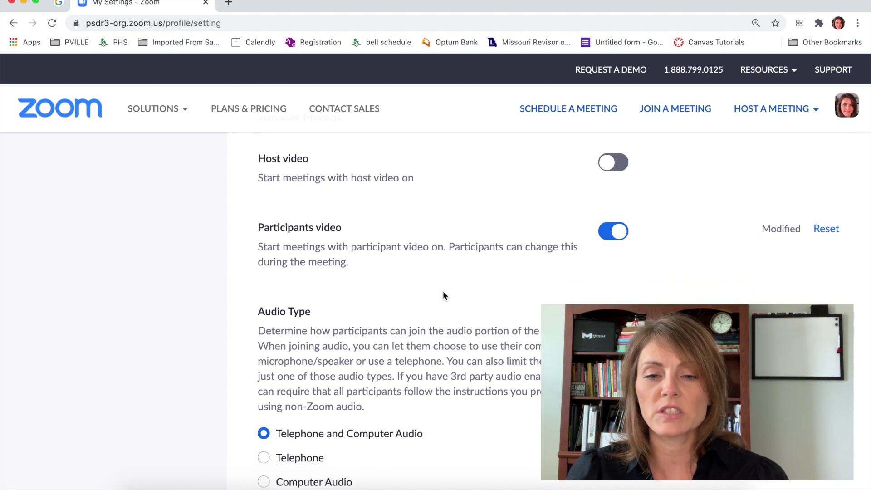
scroll(444, 295, down, 5)
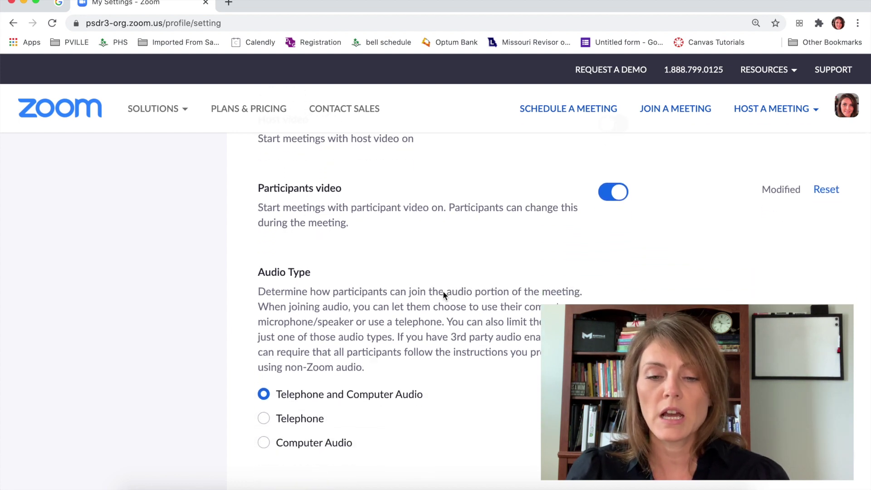
scroll(443, 295, down, 6)
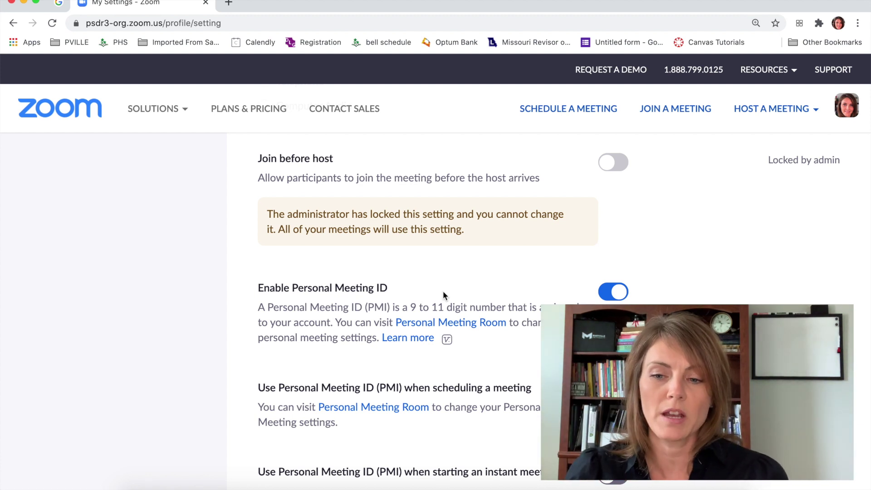
scroll(443, 295, down, 5)
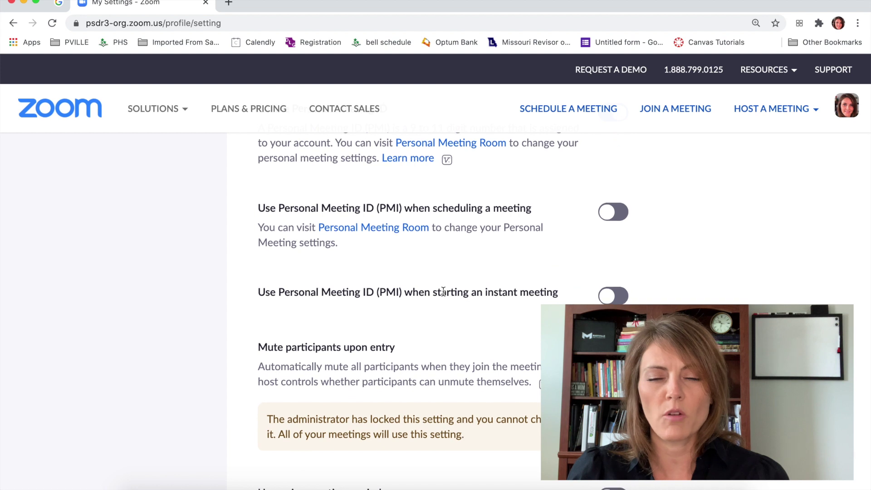
scroll(444, 292, down, 1)
scroll(444, 291, down, 10)
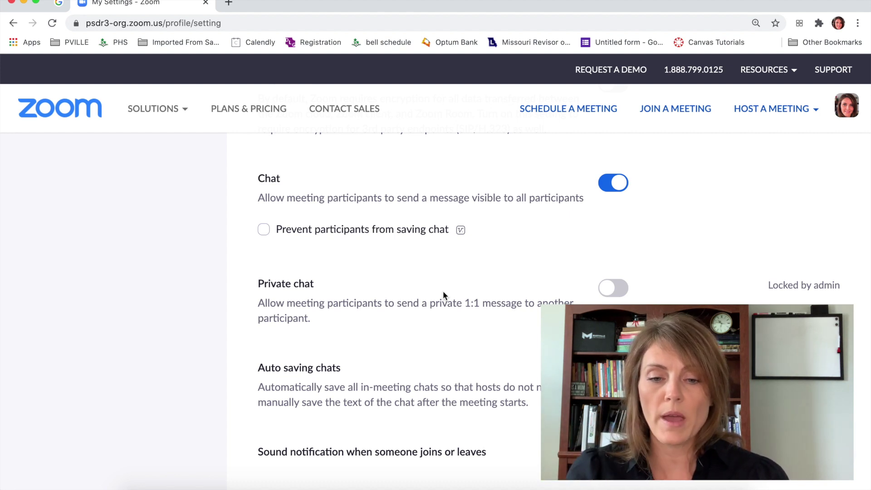
Turn on the sound notification for when someone joins or leaves a meeting
scroll(444, 293, down, 4)
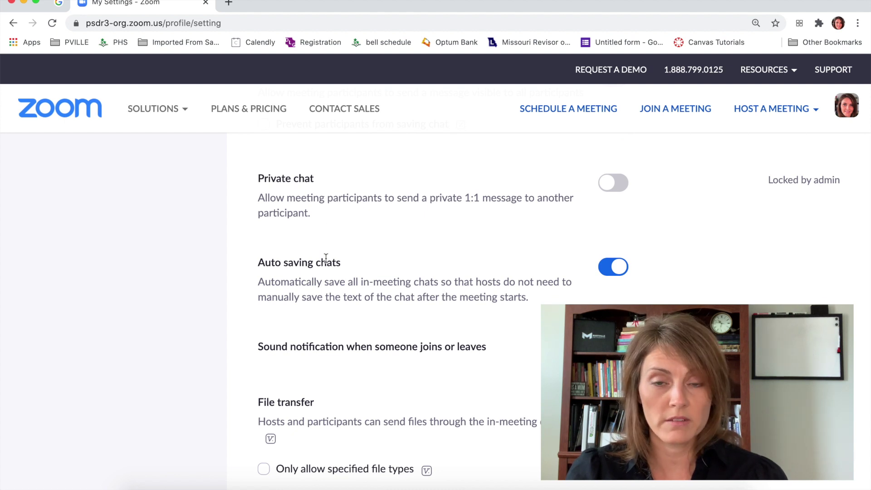
scroll(335, 295, down, 3)
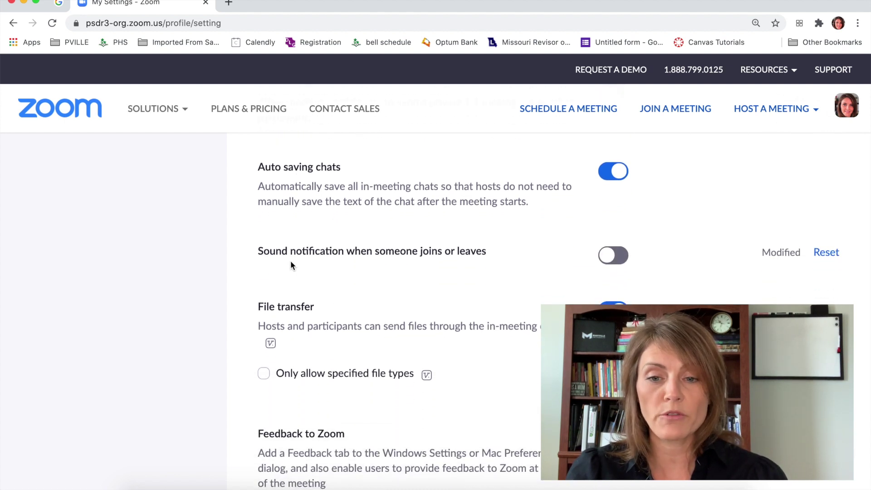
click(615, 257)
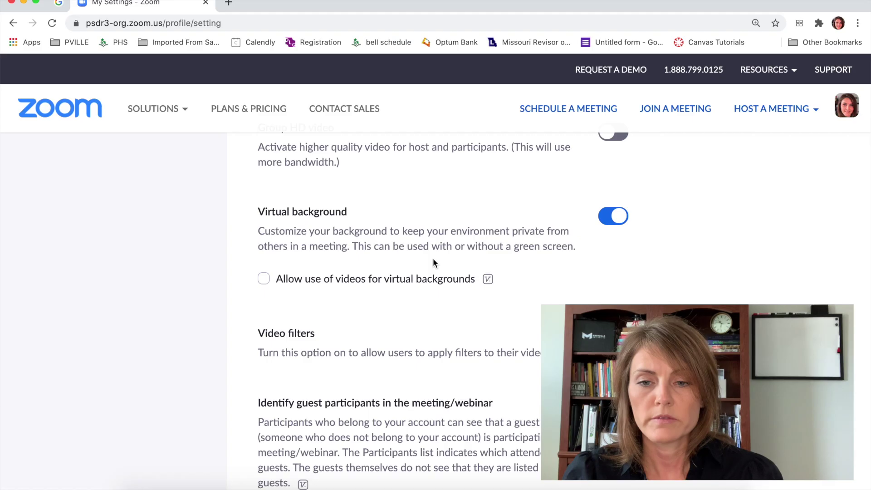
Check the virtual background setting, then open the Recording settings and review the local and cloud recording options
scroll(433, 259, down, 2)
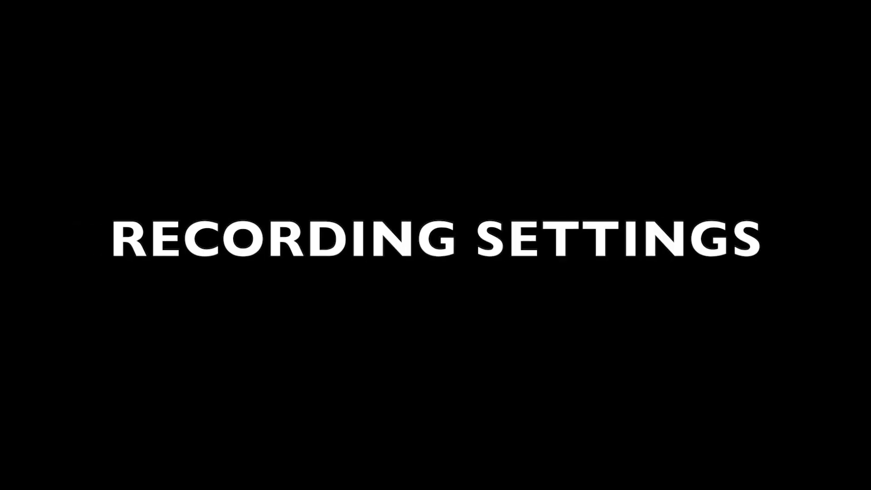
click(353, 176)
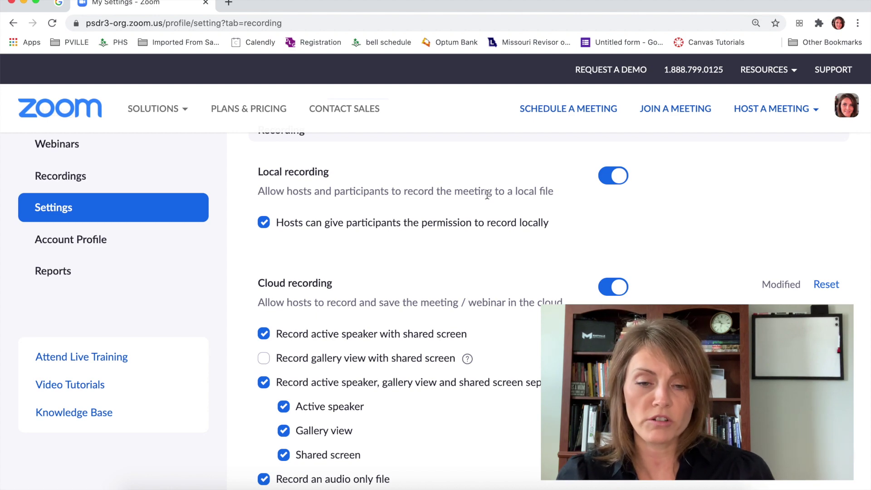
scroll(487, 195, down, 5)
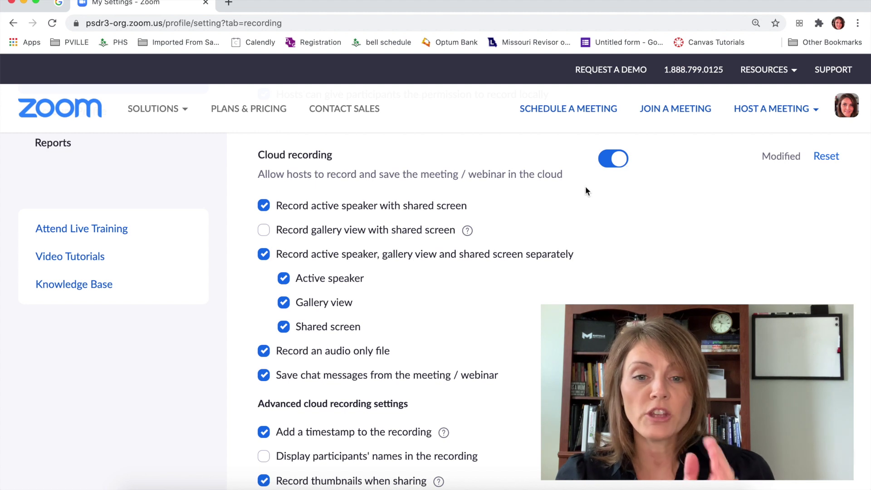
Try switching the separate active speaker, gallery view and shared screen cloud recordings off and back on
scroll(581, 195, down, 2)
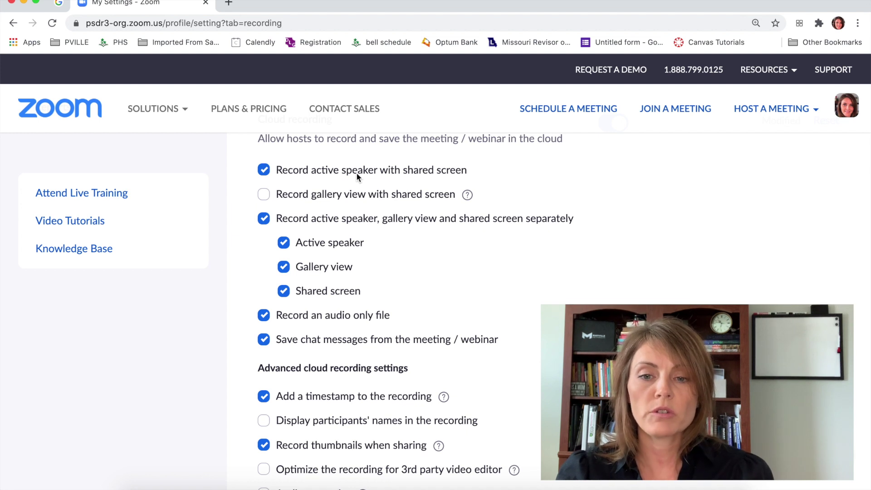
click(264, 219)
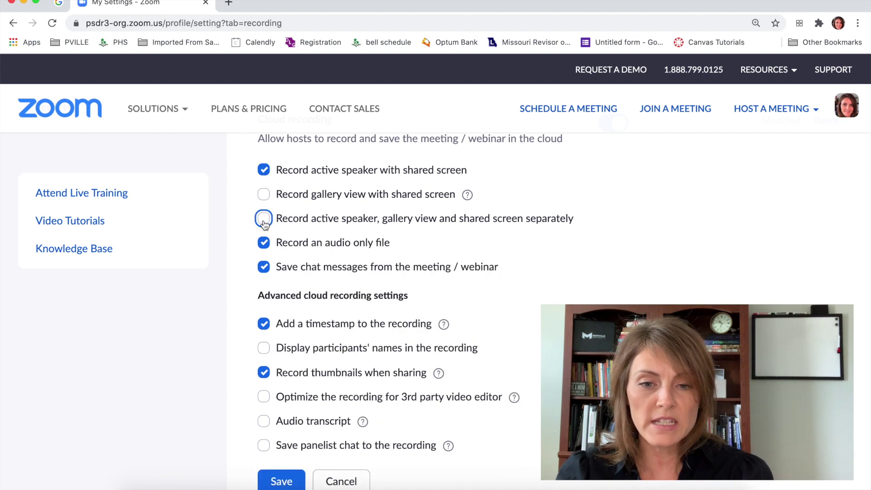
click(265, 221)
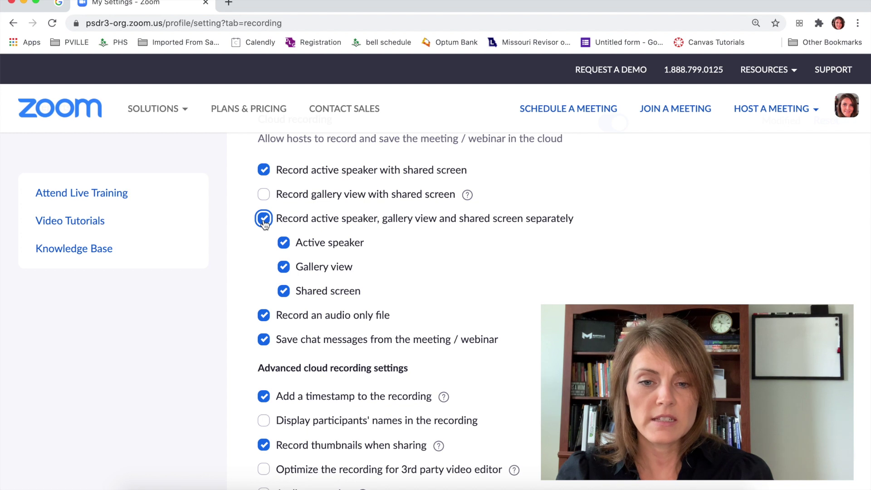
click(283, 243)
click(283, 267)
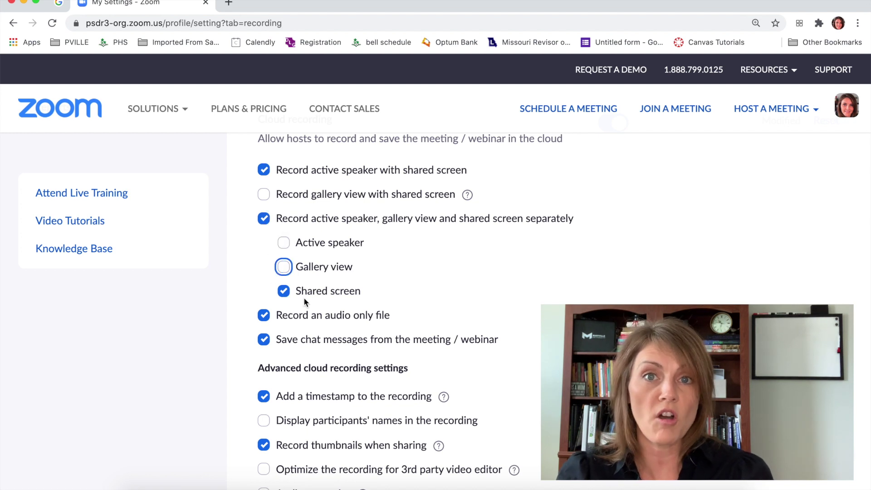
click(284, 267)
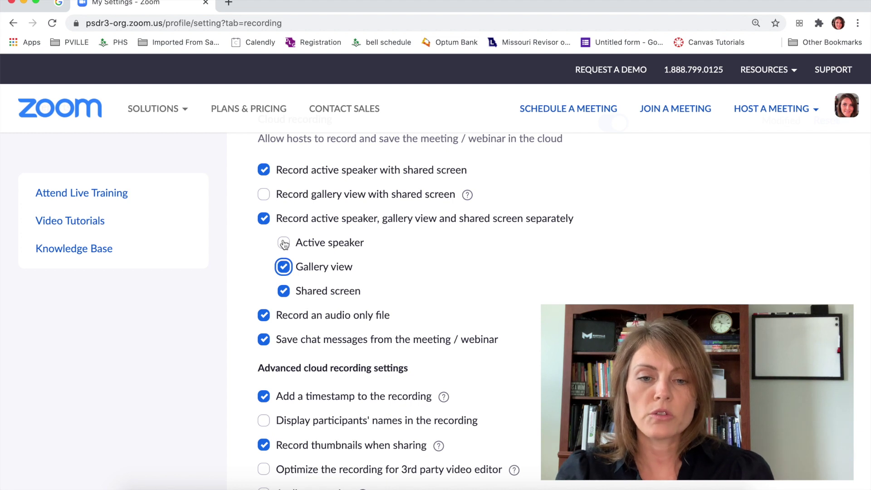
click(284, 243)
scroll(284, 243, down, 1)
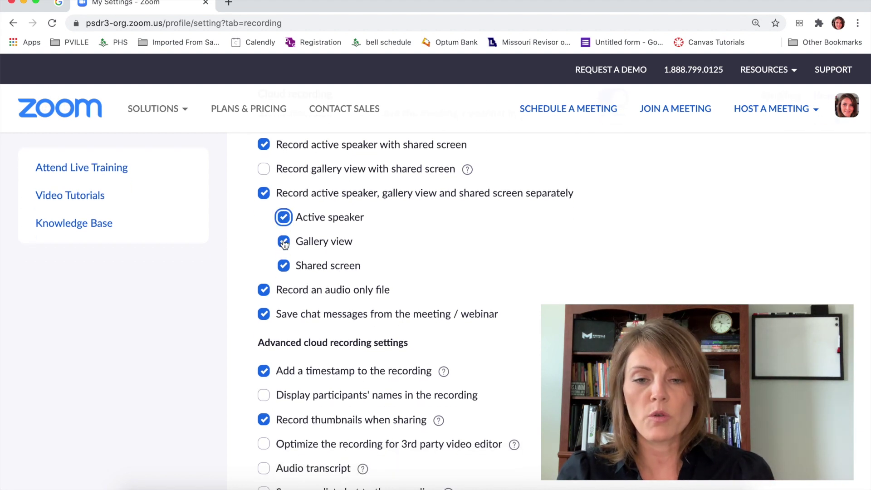
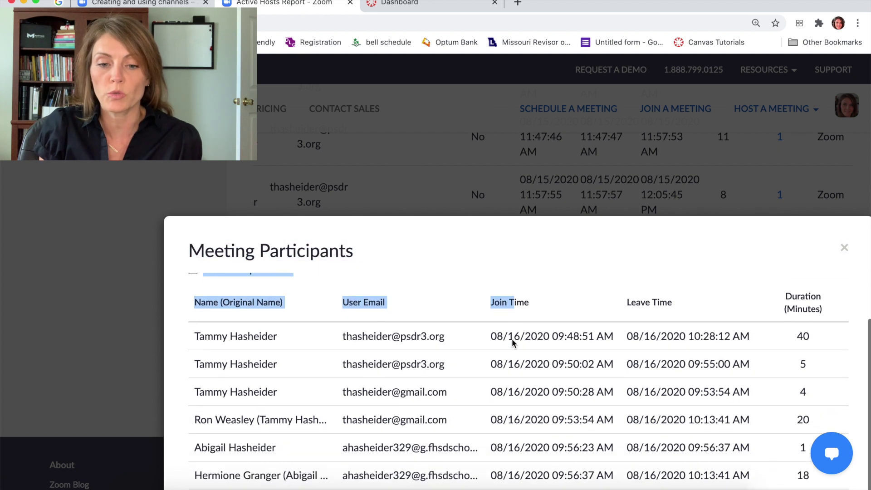
Review the Meeting Participants report for each attendee's name, email, join time, leave time and duration
drag(591, 278, 589, 278)
click(589, 278)
scroll(495, 296, down, 3)
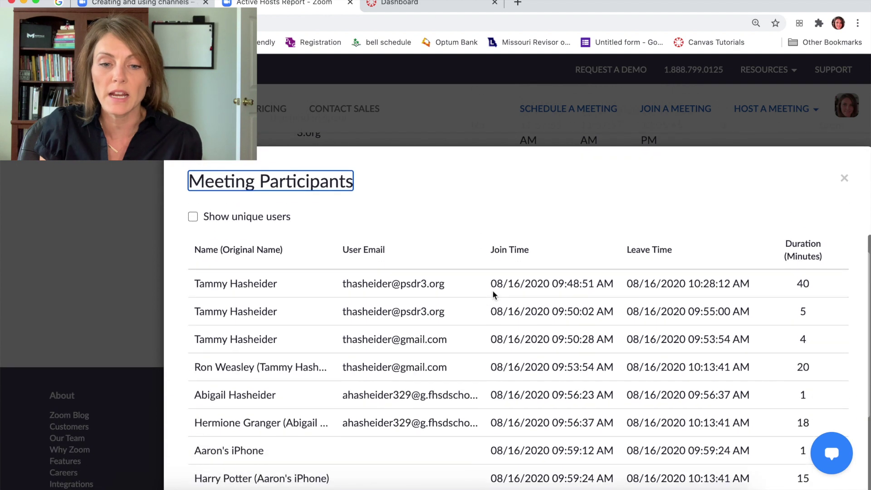
scroll(389, 250, down, 1)
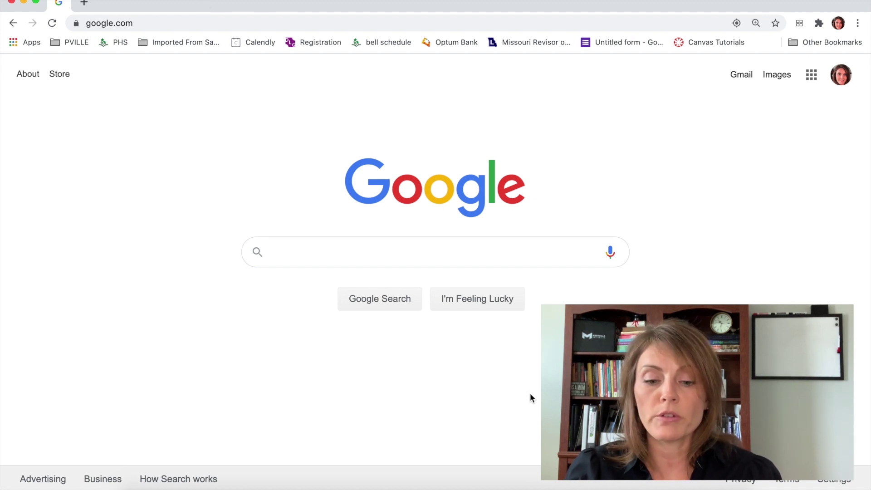
Switch to the Zoom desktop app and show its home view
key(super+space)
text(zoom)
key(Return)
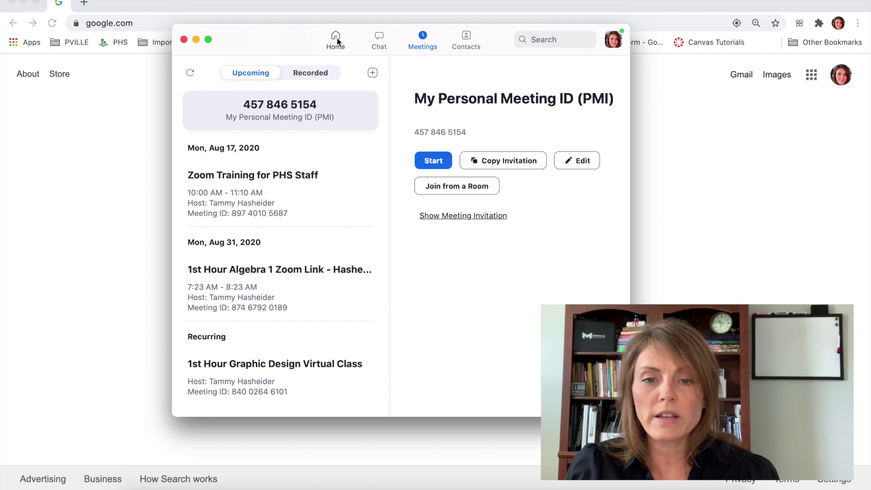
click(337, 41)
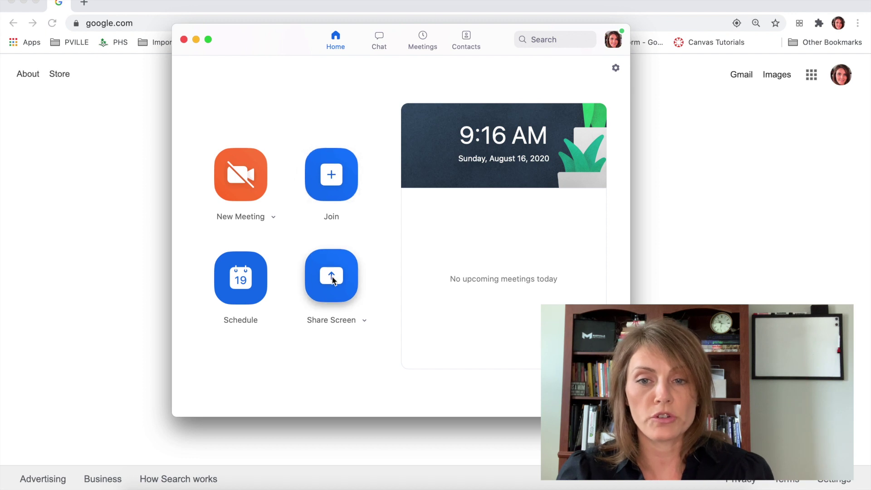
Open the form for scheduling a meeting and review its topic, date, meeting ID, security, video, audio and calendar options
click(240, 291)
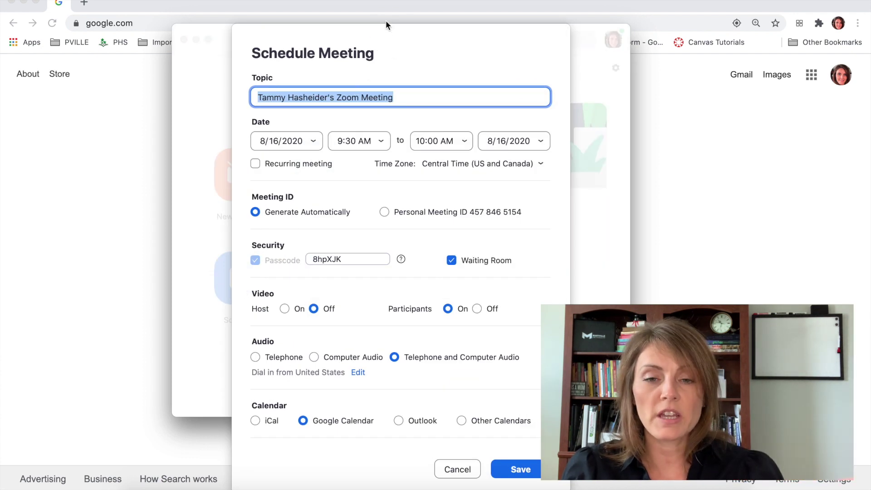
click(355, 94)
triple_click(355, 94)
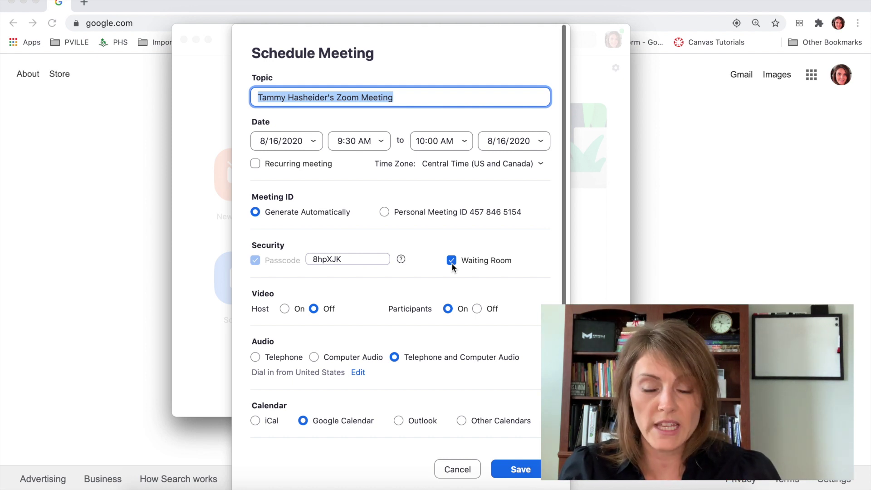
scroll(439, 282, down, 1)
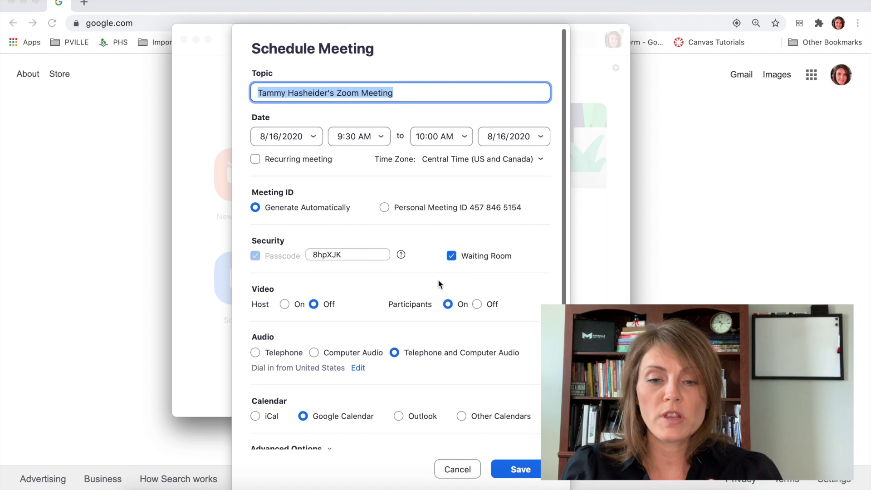
scroll(420, 312, down, 3)
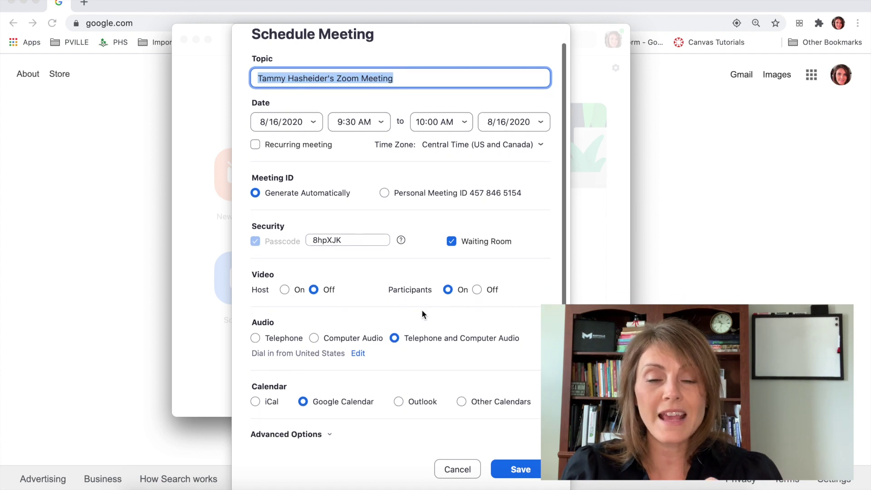
scroll(422, 310, down, 1)
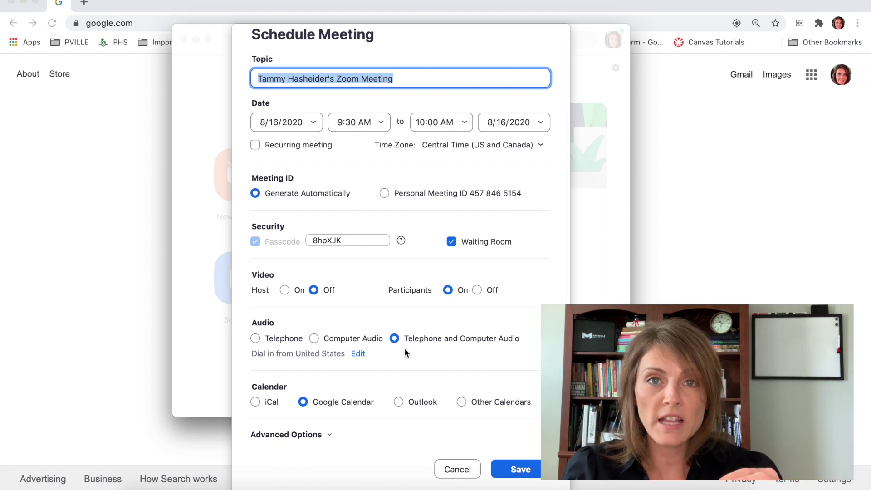
scroll(404, 348, down, 1)
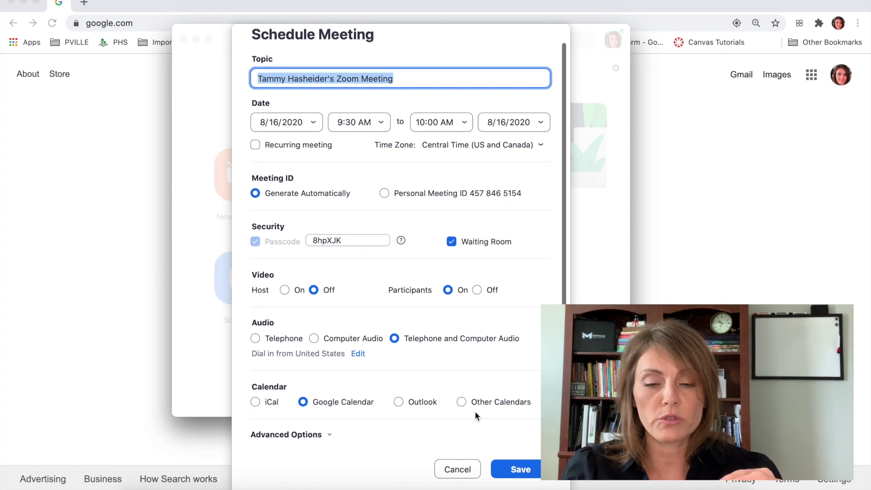
Review the advanced scheduling options for authenticated users, automatic recording and alternative hosts, and cancel the scheduling
click(319, 434)
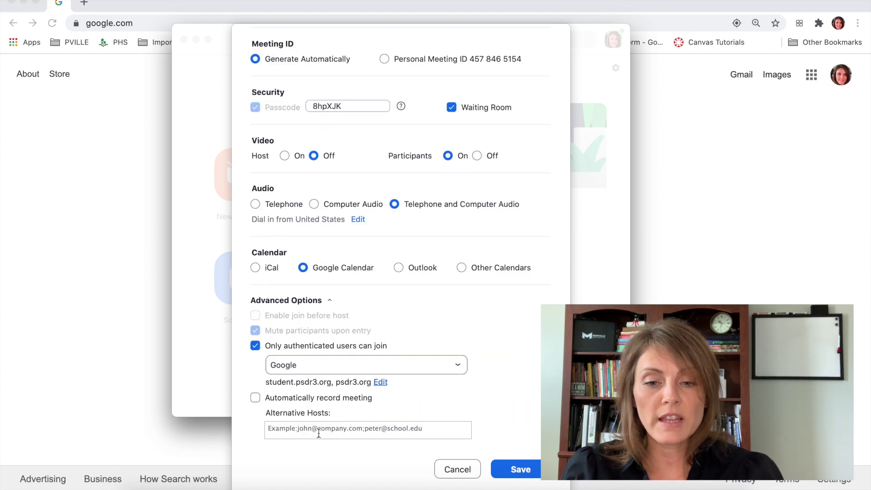
click(256, 346)
click(256, 382)
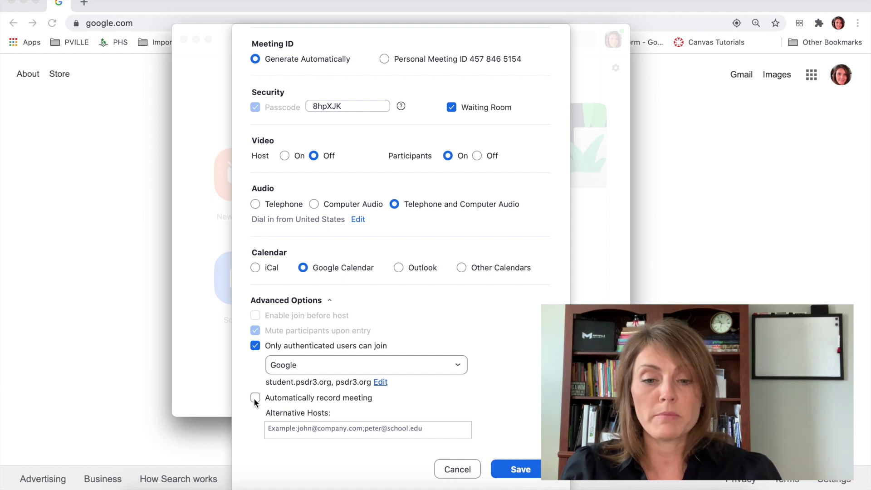
click(287, 434)
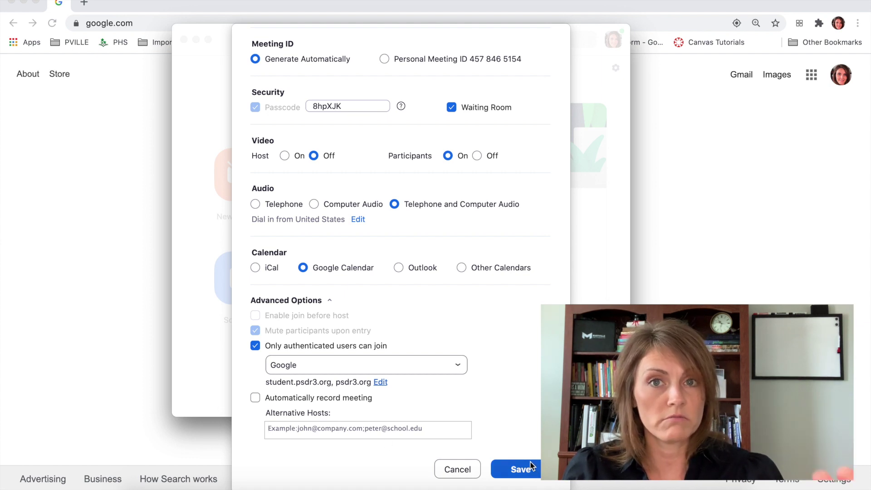
click(457, 470)
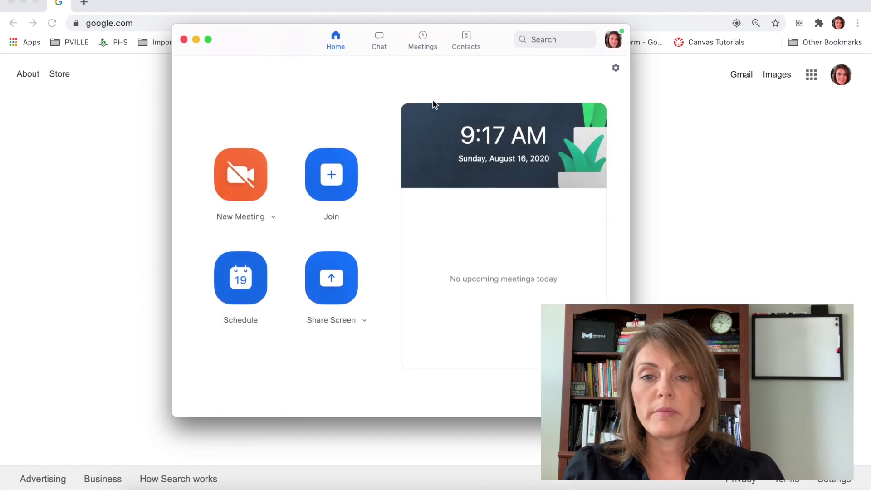
Check the list of upcoming meetings and return to the home view
click(424, 46)
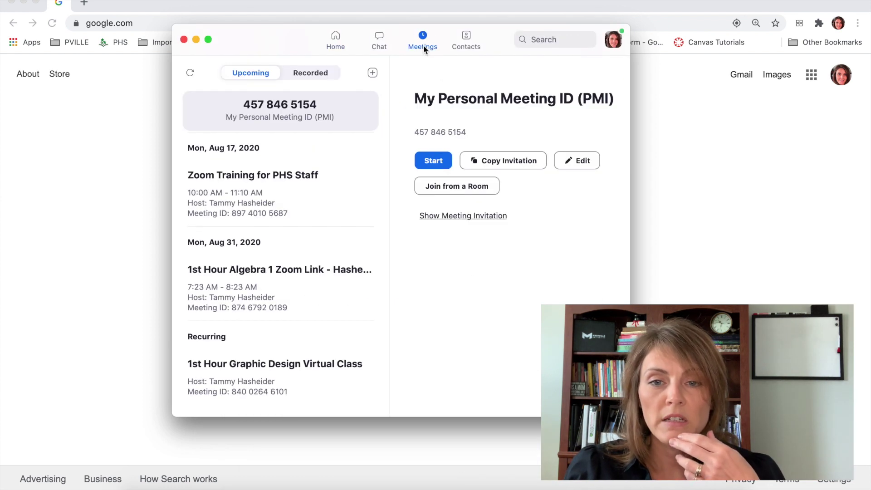
click(337, 43)
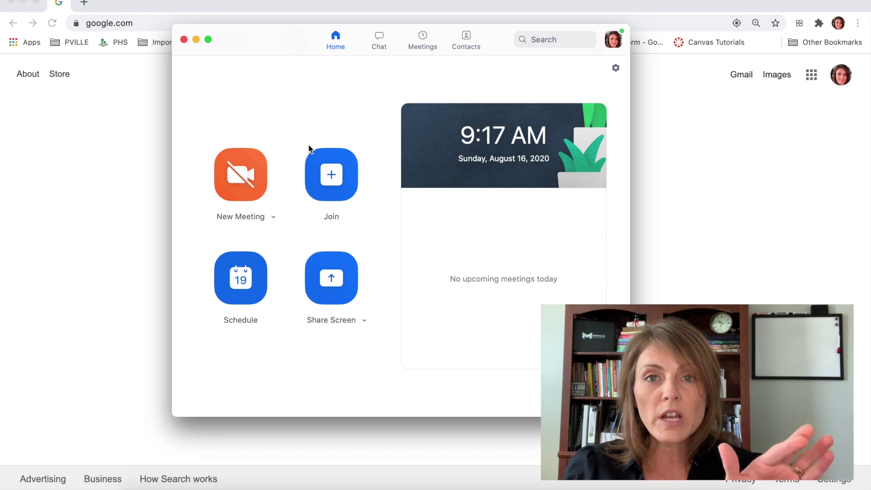
Start a new meeting with computer audio and enlarge the meeting window to fill the screen
click(250, 186)
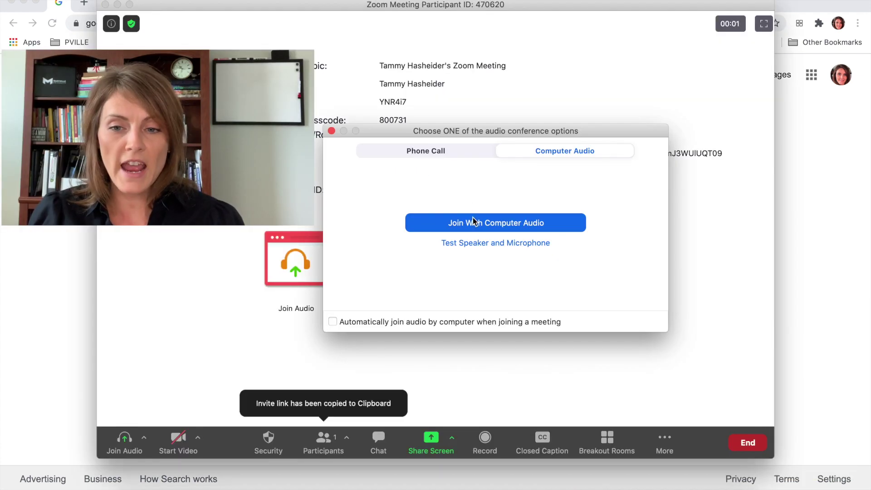
click(481, 224)
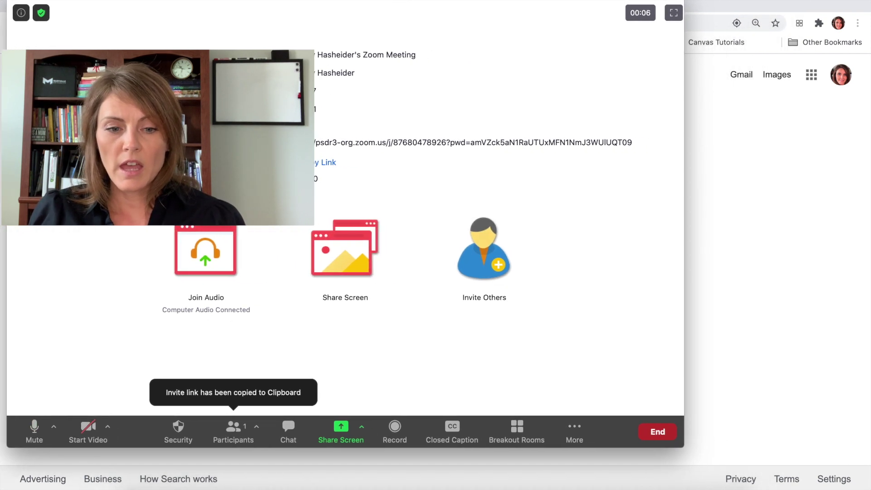
drag(684, 446, 865, 488)
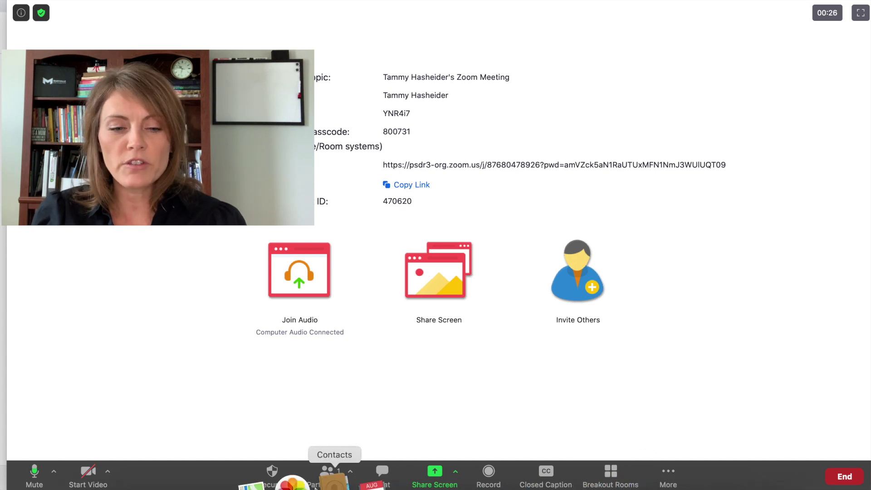
Try muting the microphone and review the microphone and speaker options
click(35, 482)
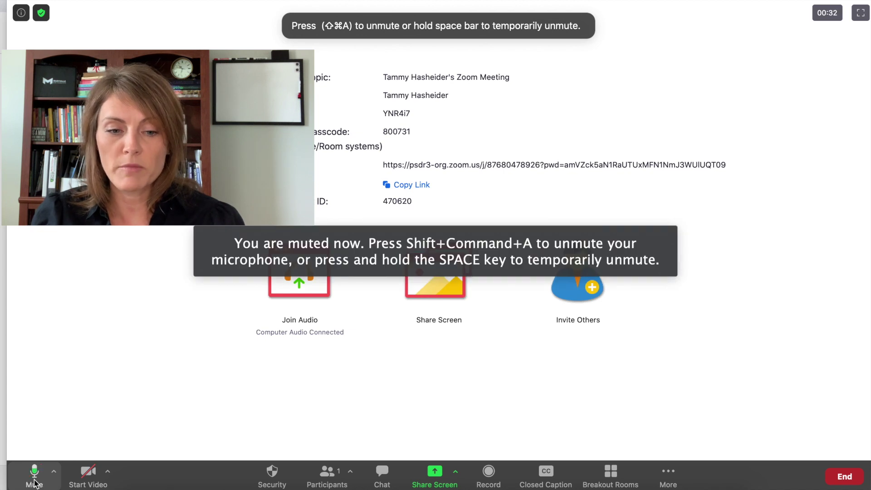
click(53, 474)
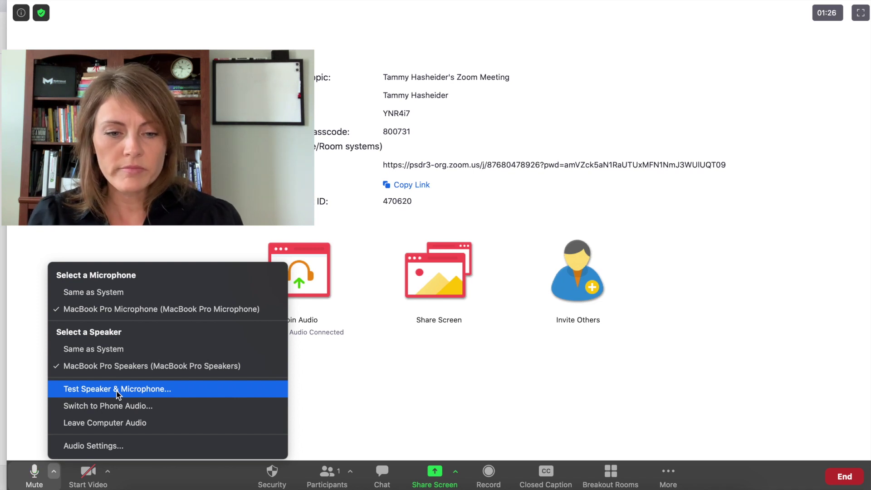
click(127, 480)
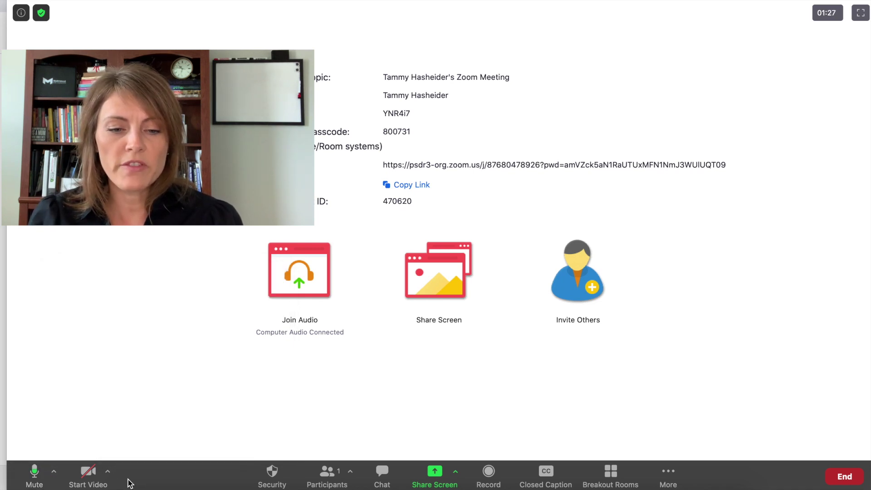
Start the camera video and open the virtual background selection
click(88, 481)
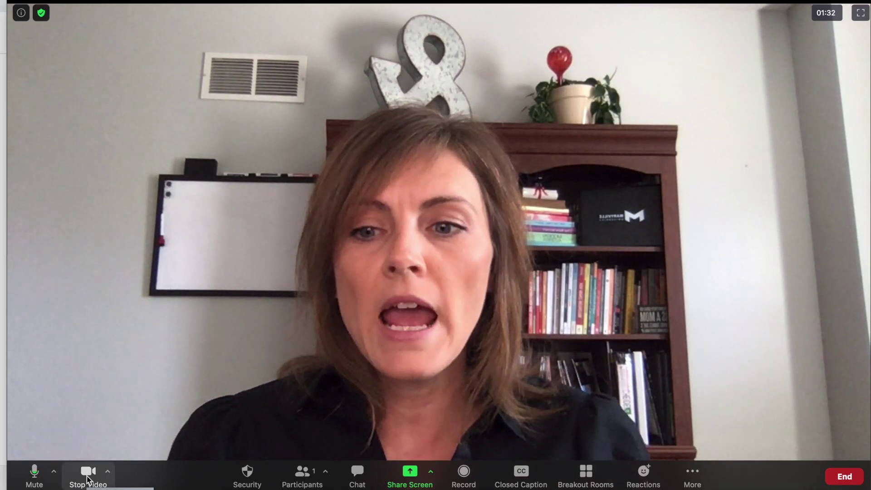
click(108, 475)
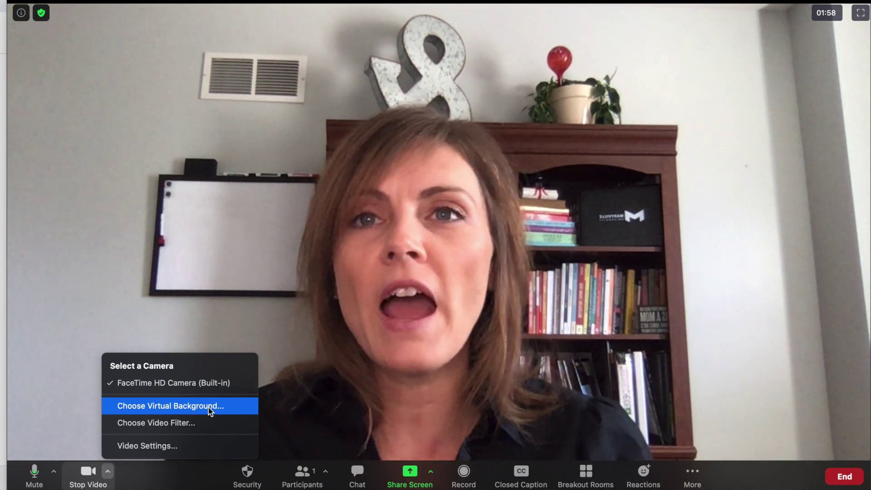
click(209, 407)
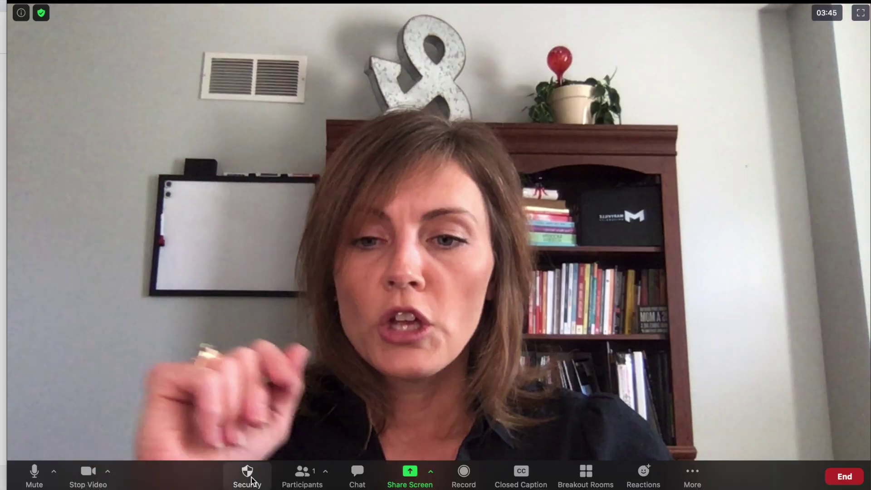
Disable the waiting room in the meeting's security options and review the permissions allowed to participants
click(249, 477)
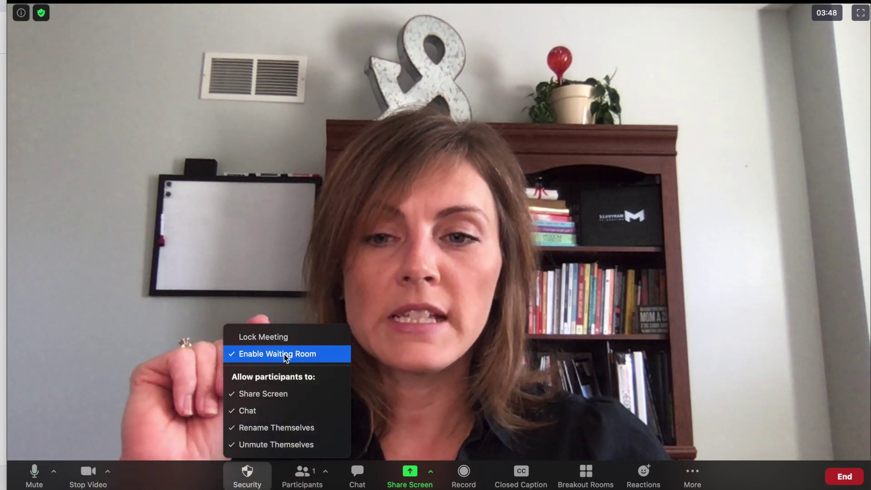
click(285, 356)
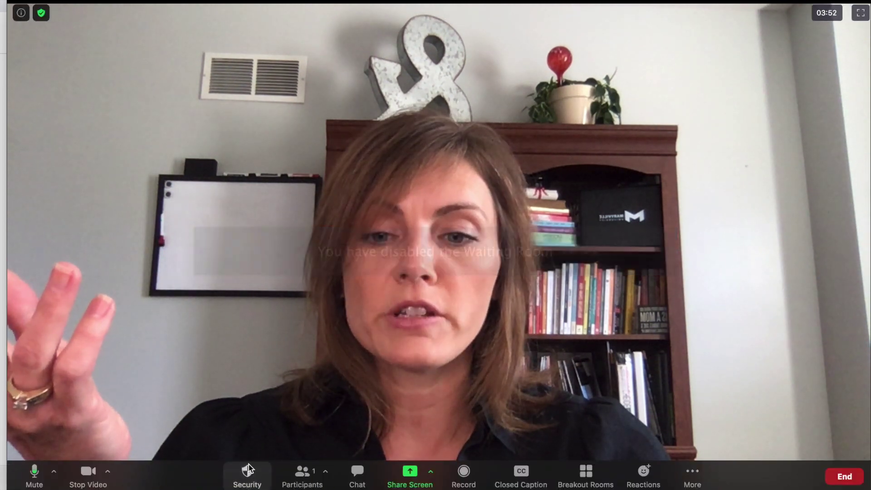
click(247, 475)
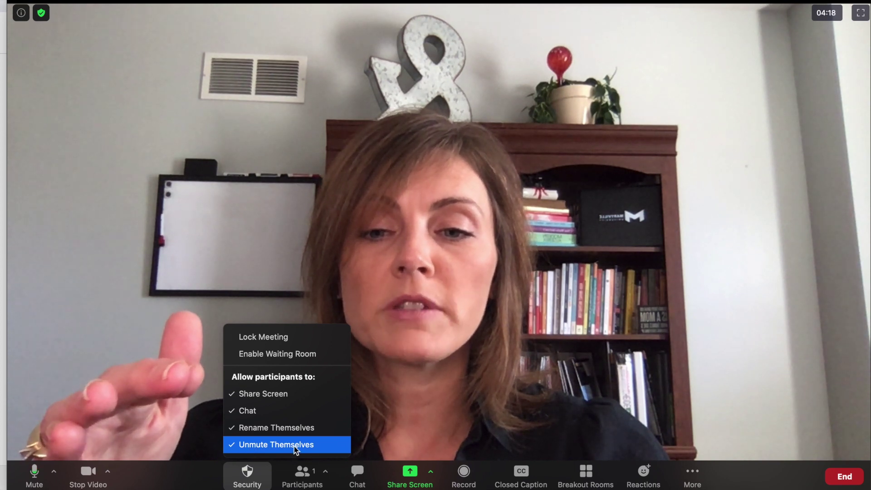
Turn off the participants' permission to unmute themselves in the security options, and turn it back on
click(296, 445)
click(252, 474)
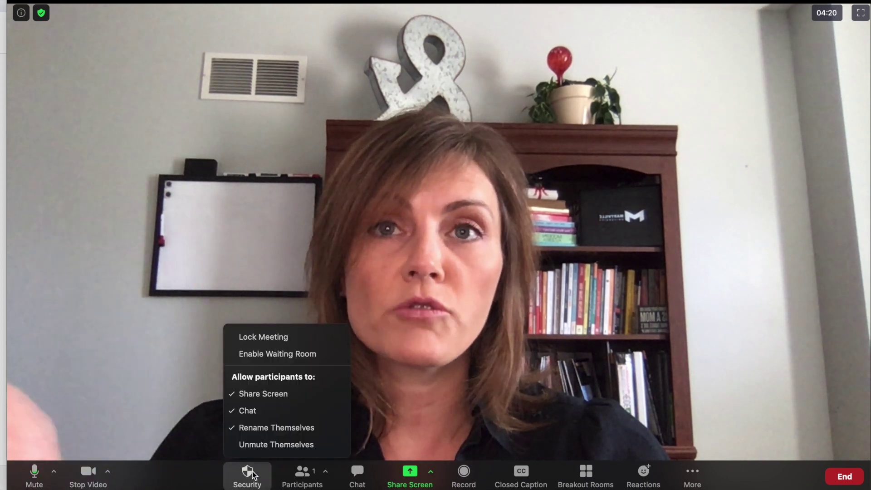
click(255, 445)
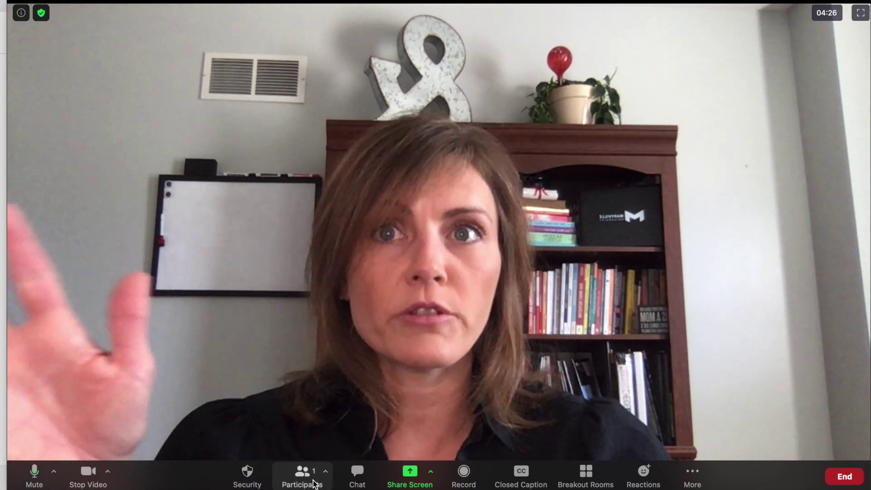
Show the participants list and open the meeting chat to review its recipient and message options
click(302, 477)
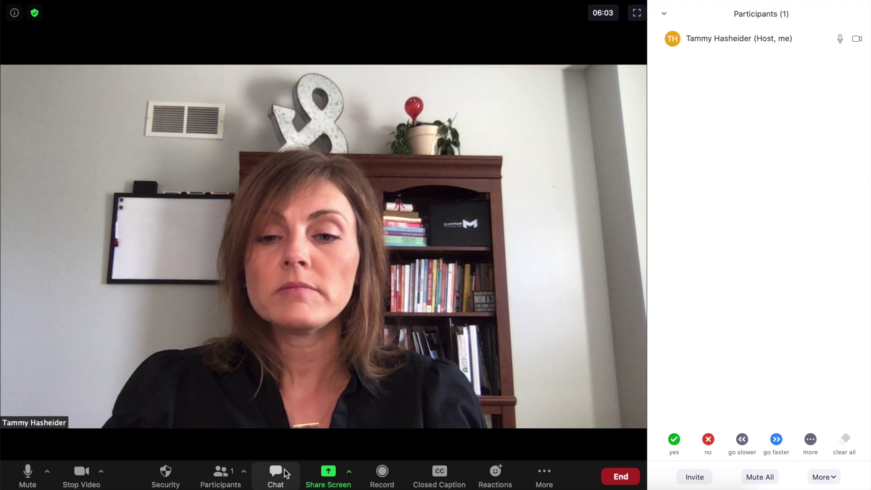
click(276, 474)
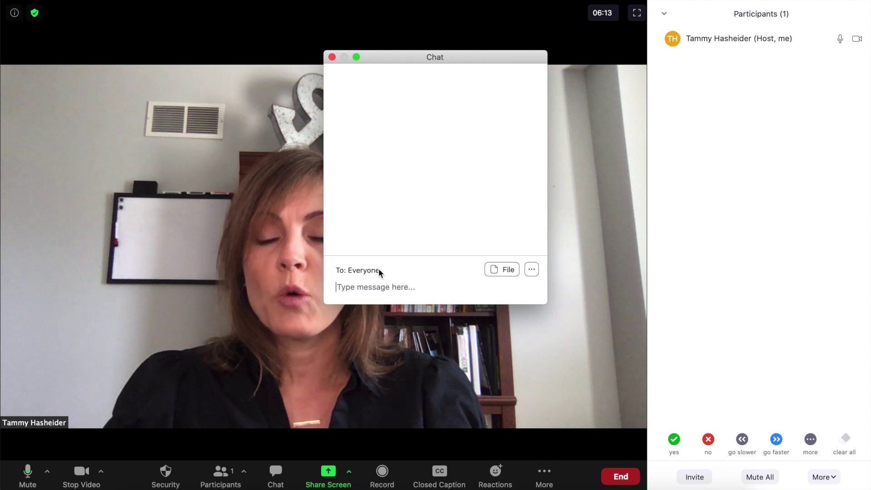
click(442, 270)
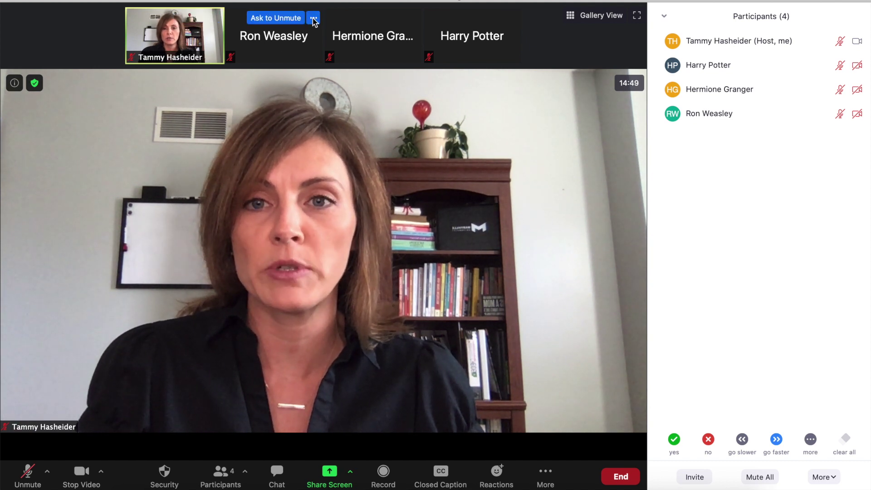
Review the host's options for the first attendee's tile, such as Make Co-Host, Rename, Put in Waiting Room and Remove
click(314, 20)
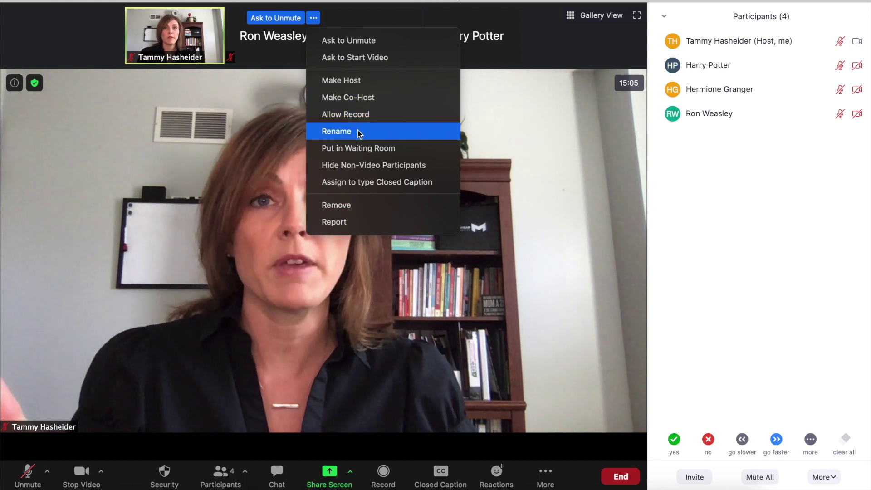
click(379, 3)
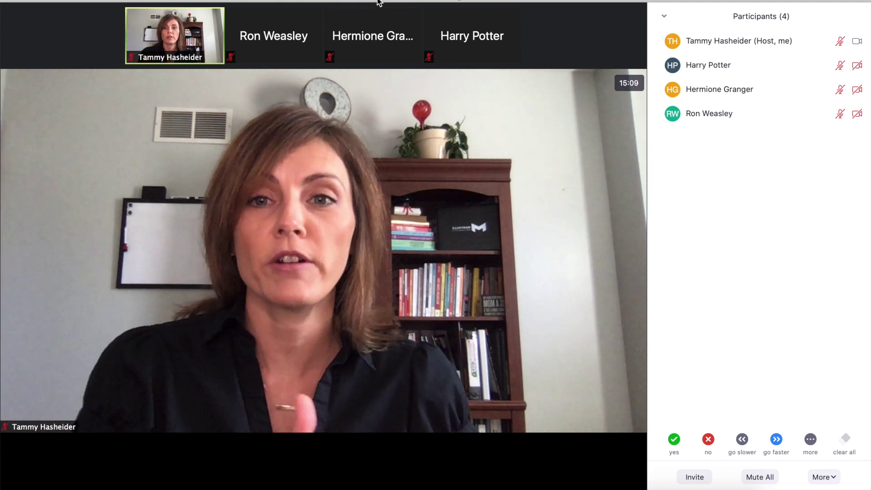
click(314, 18)
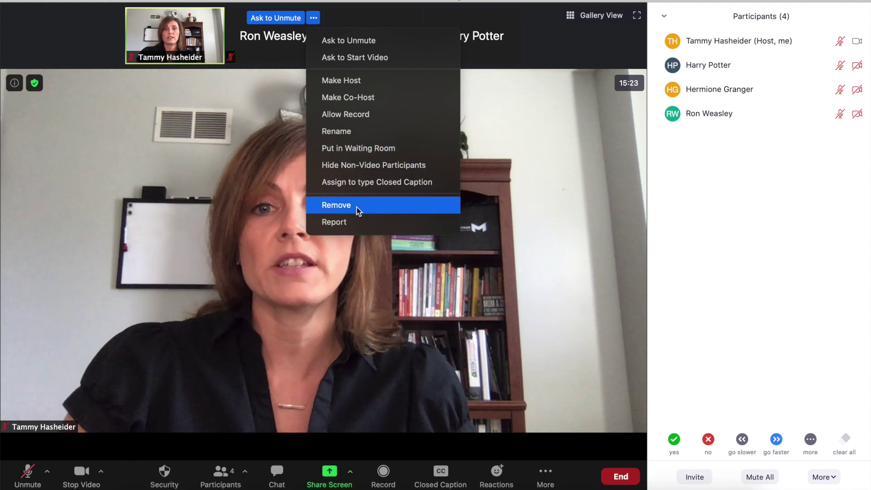
click(280, 58)
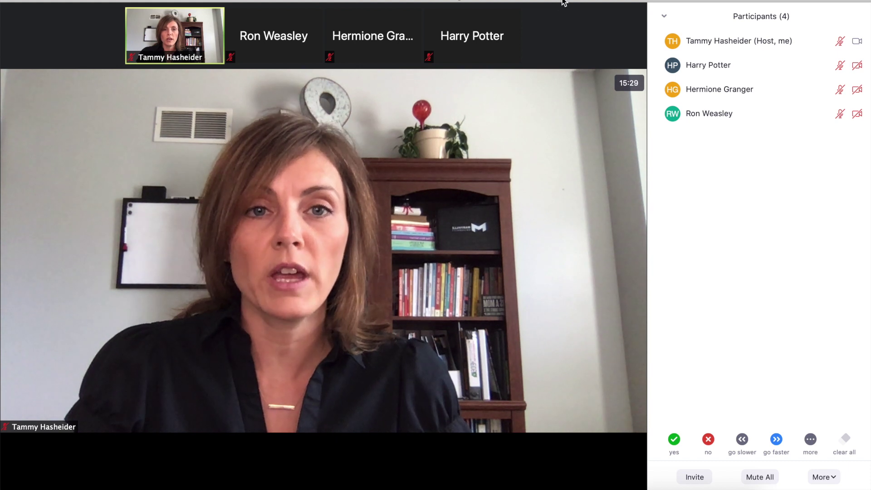
Switch to Gallery View, review the options for the host's own video, and return to Speaker View
click(579, 19)
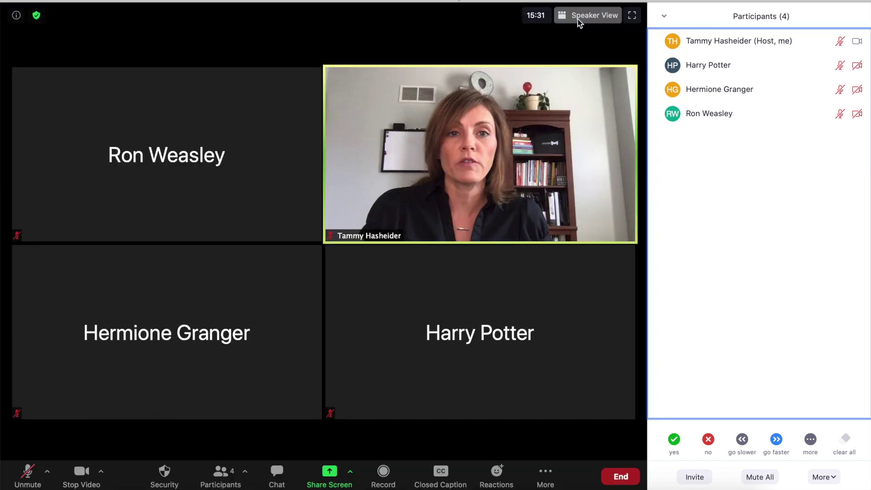
mouse_move(574, 108)
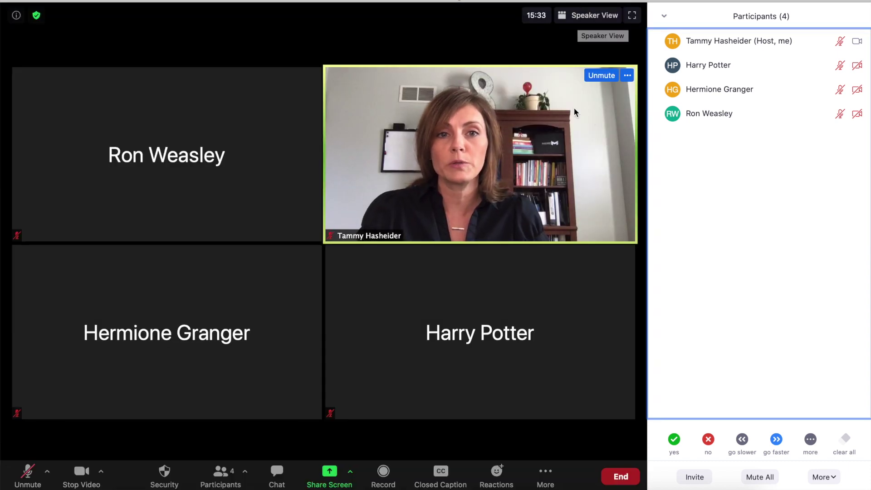
click(628, 75)
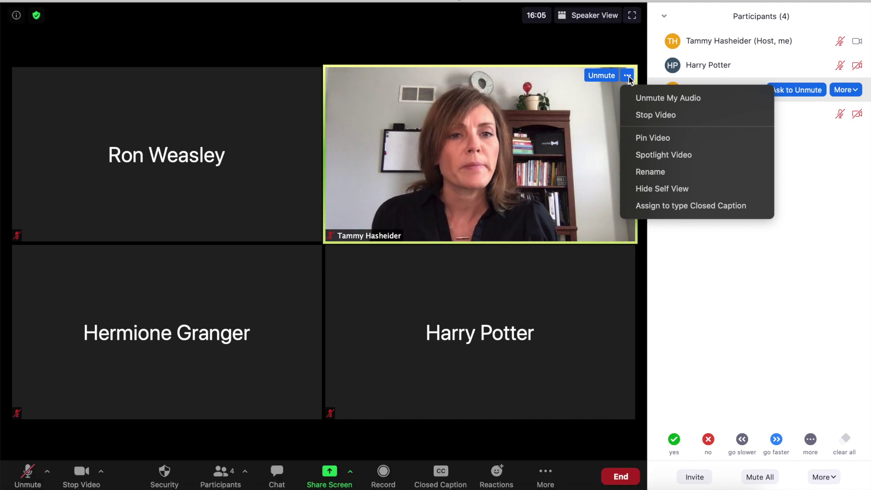
click(593, 15)
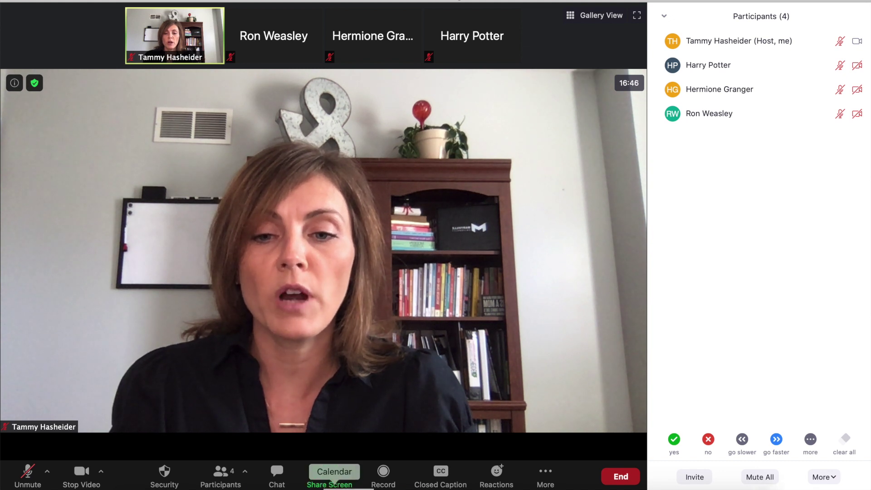
Review who can share at a time, and examine the Basic and Advanced screen sharing sources
click(352, 473)
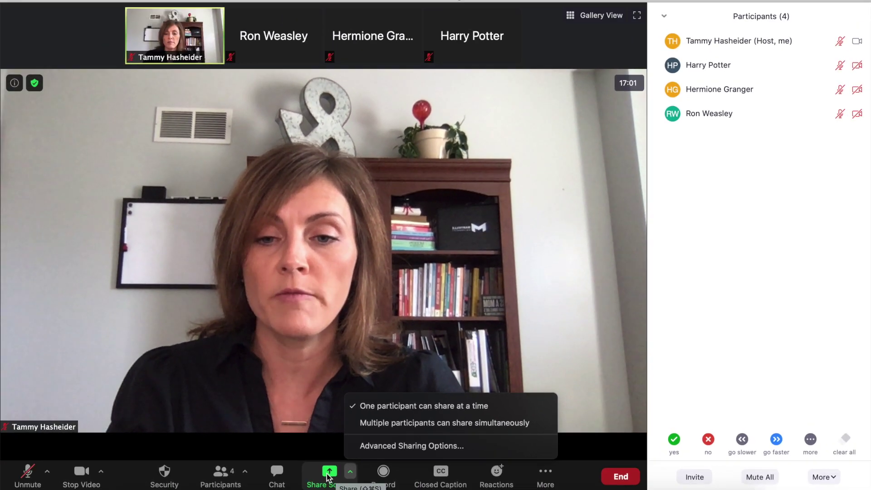
click(310, 474)
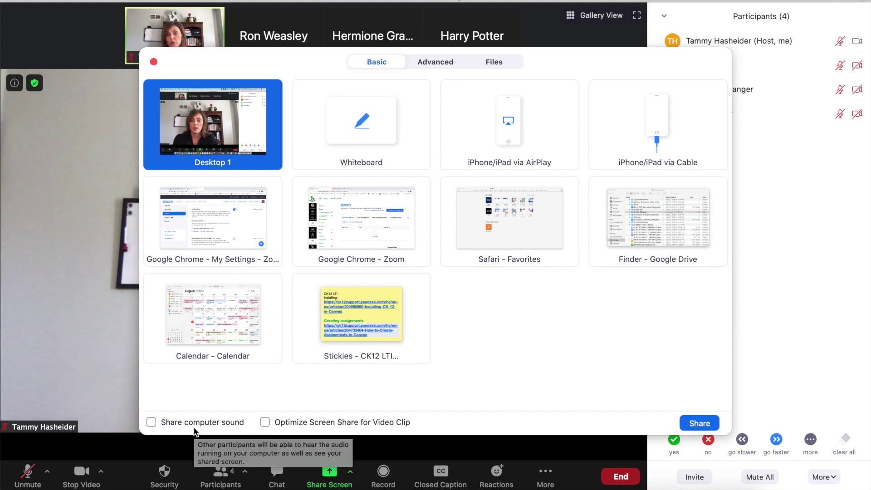
click(441, 61)
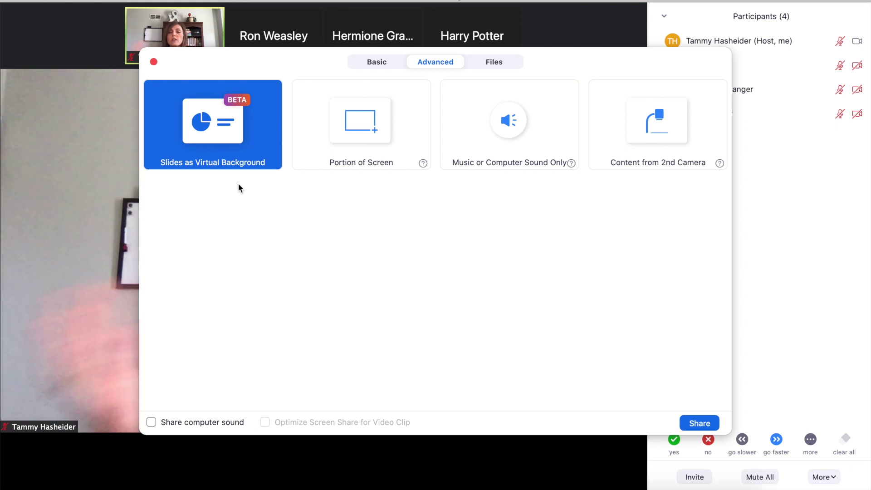
key(Escape)
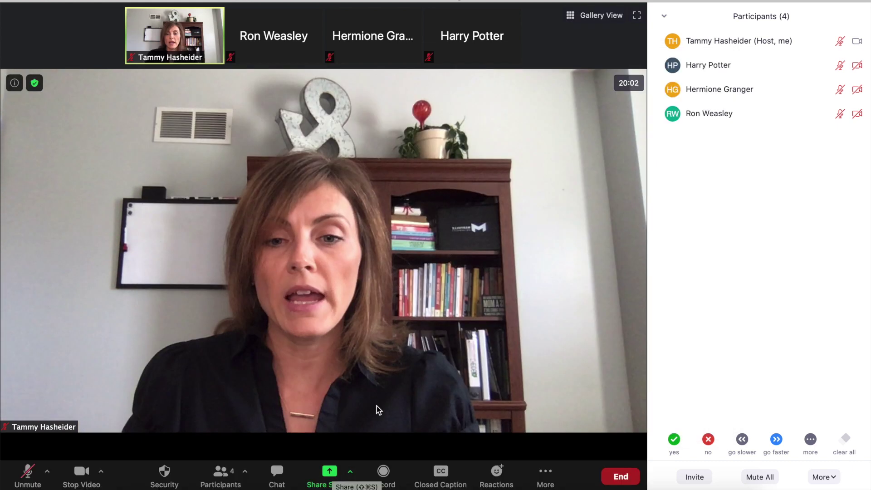
Look through the additional meeting controls, hide the participants list and open the Breakout Rooms setup
click(390, 481)
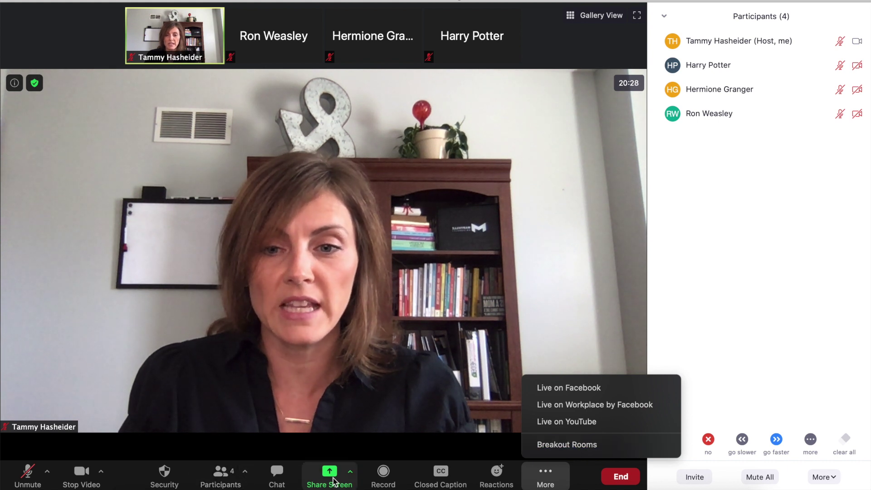
click(547, 481)
click(547, 479)
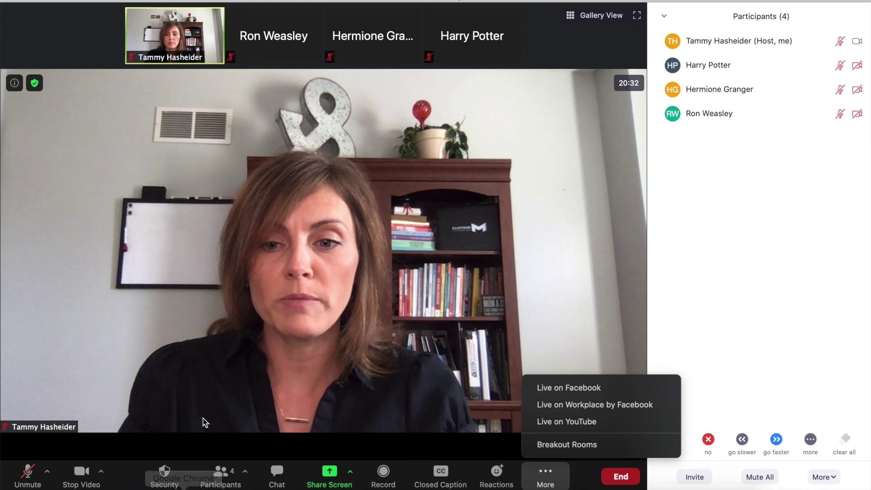
click(221, 473)
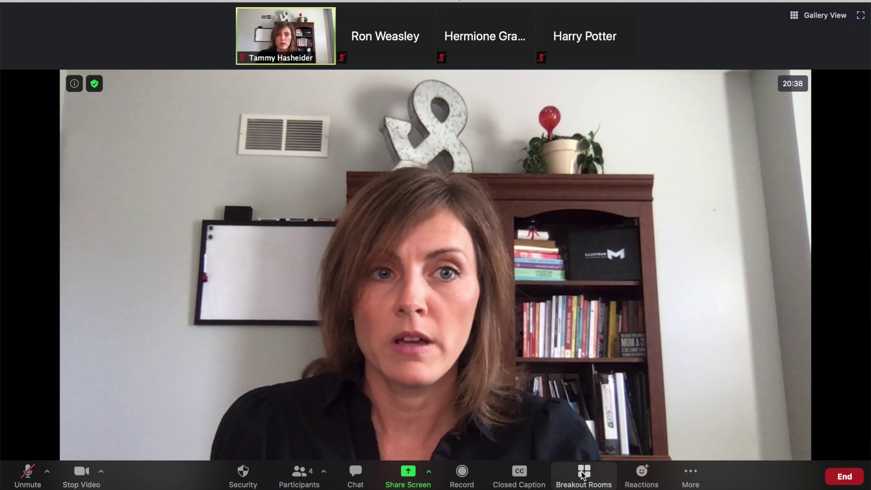
click(580, 481)
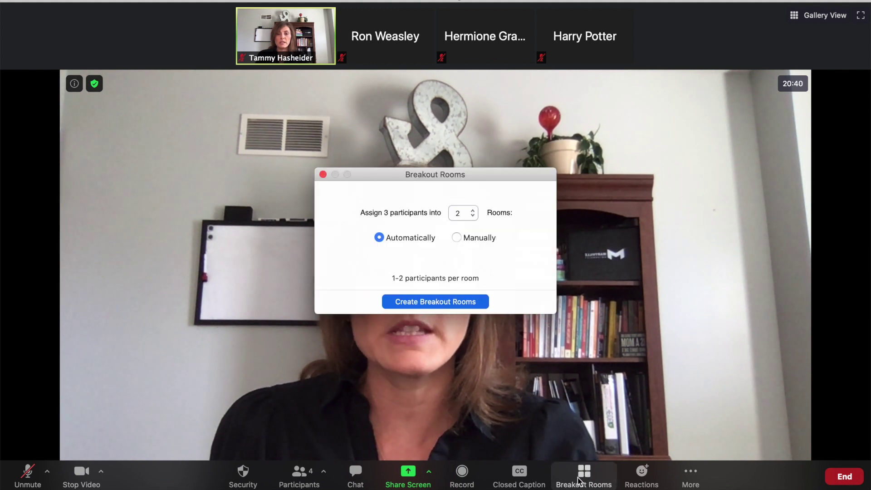
Try different numbers of breakout rooms with automatic assignment, and set the count back to 2
drag(427, 170, 310, 103)
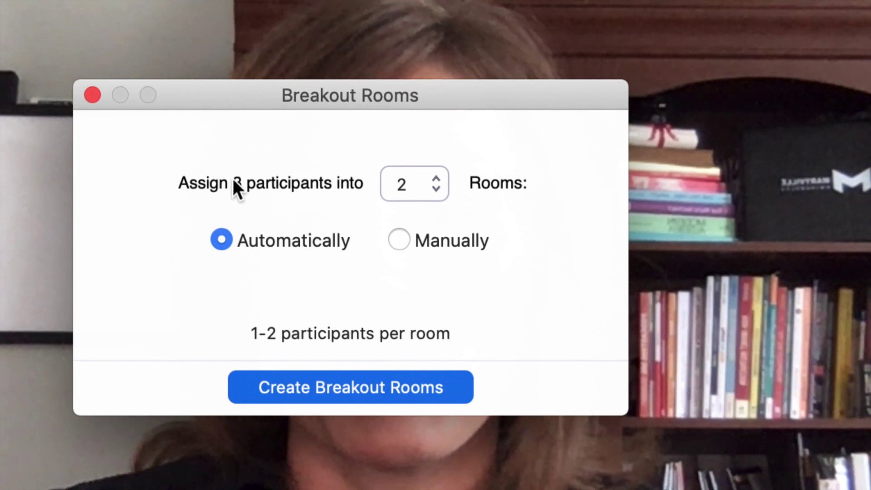
click(436, 178)
click(435, 178)
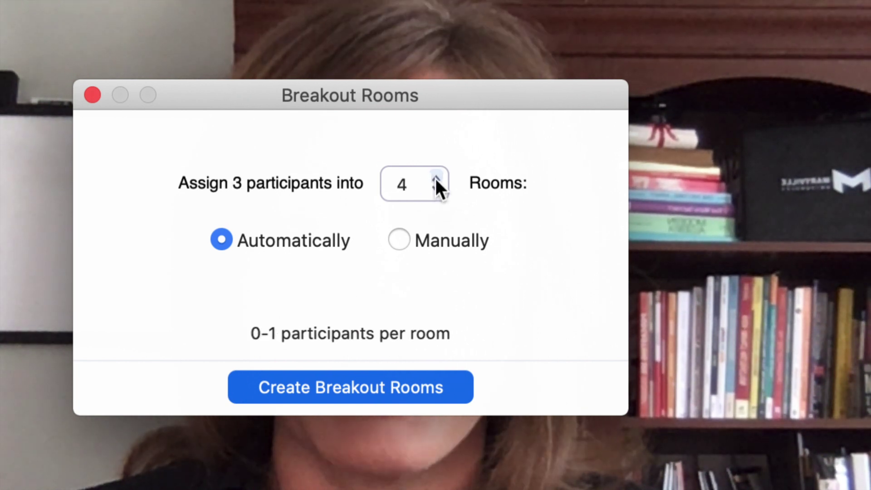
click(435, 178)
click(437, 187)
click(437, 187)
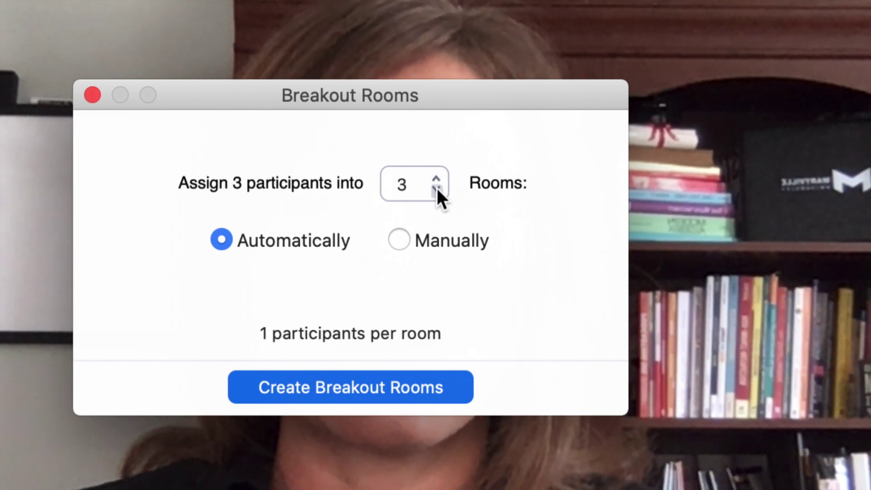
click(437, 186)
click(437, 186)
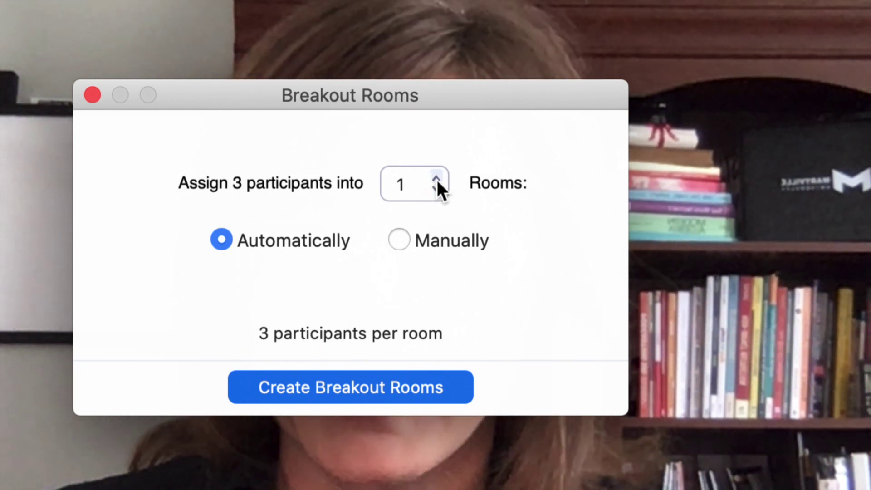
click(436, 179)
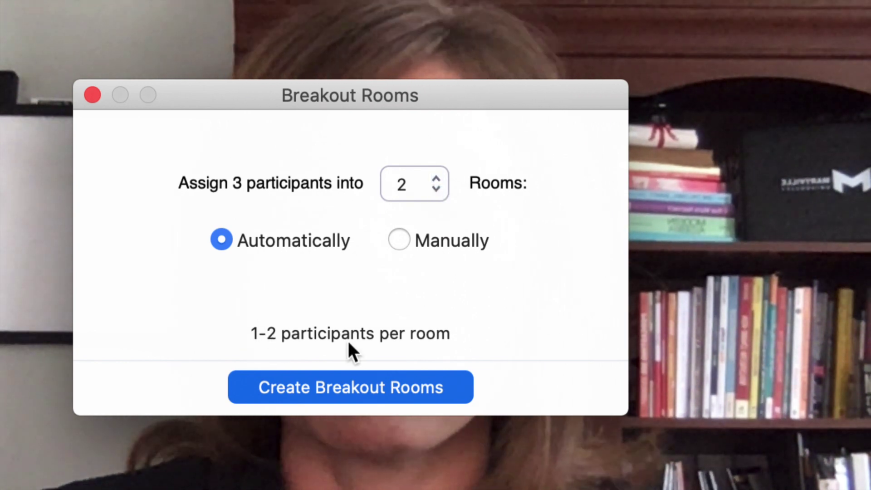
Create 3 breakout rooms with automatic assignment and move the room list window clear of the speaker's face
click(437, 180)
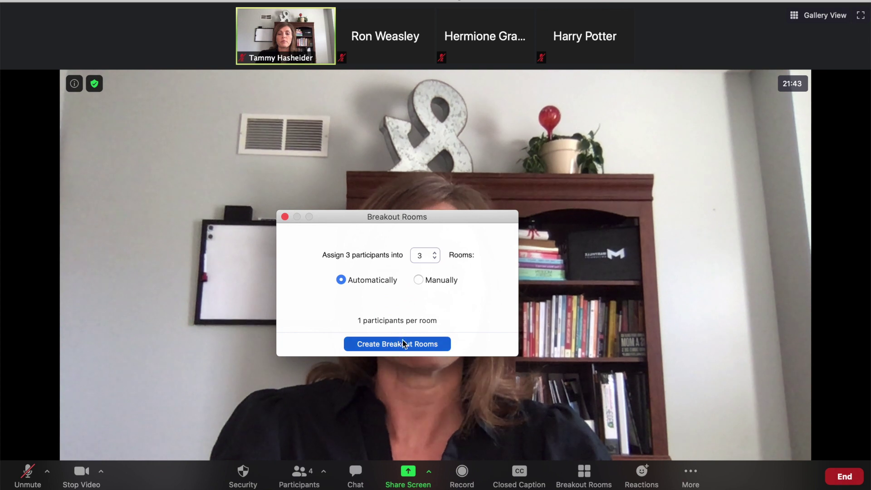
click(358, 385)
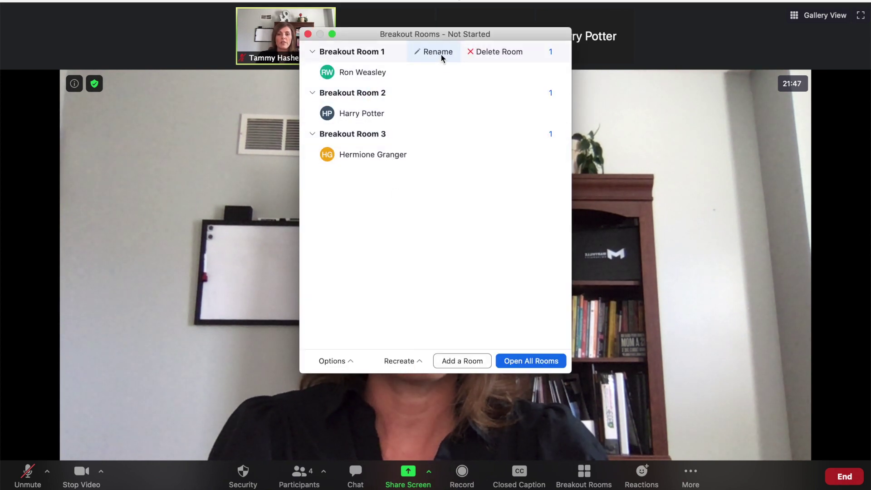
drag(439, 41, 206, 110)
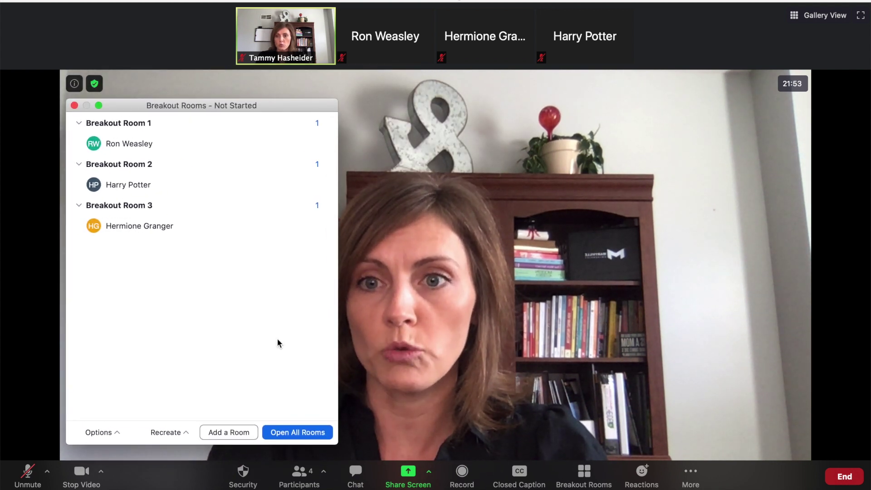
Review the controls for moving or exchanging assigned participants and for renaming or deleting a breakout room
mouse_move(226, 225)
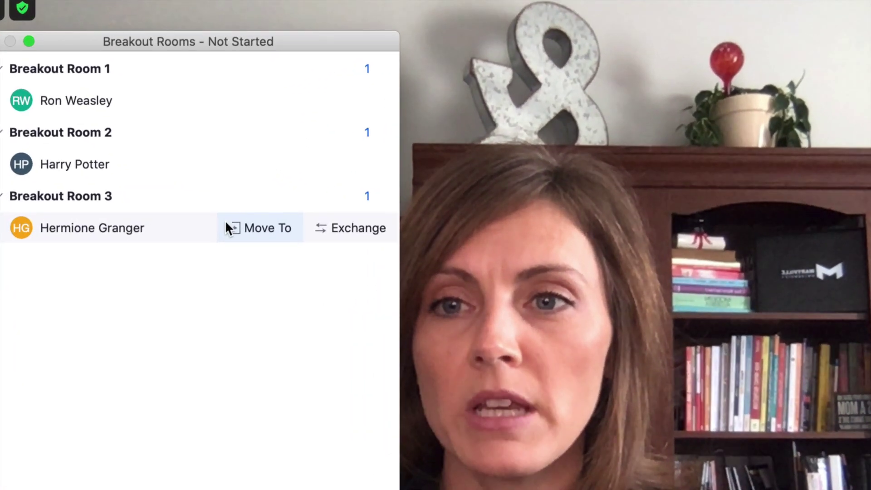
mouse_move(106, 102)
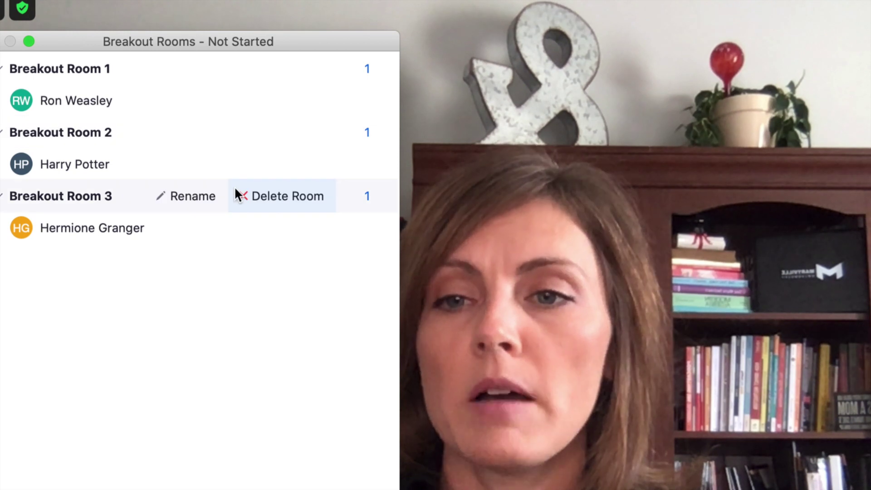
mouse_move(223, 236)
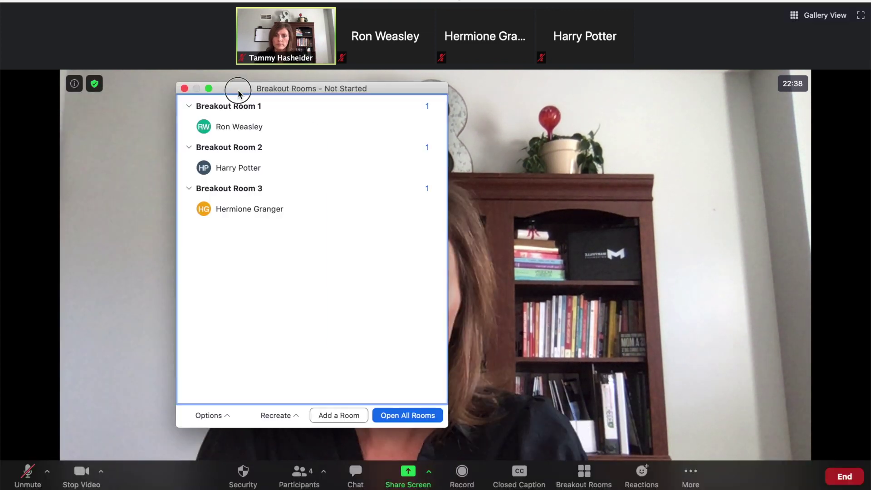
Reposition the room list window and open its options to review the automatic move, closing time and countdown timer choices
drag(236, 87, 269, 105)
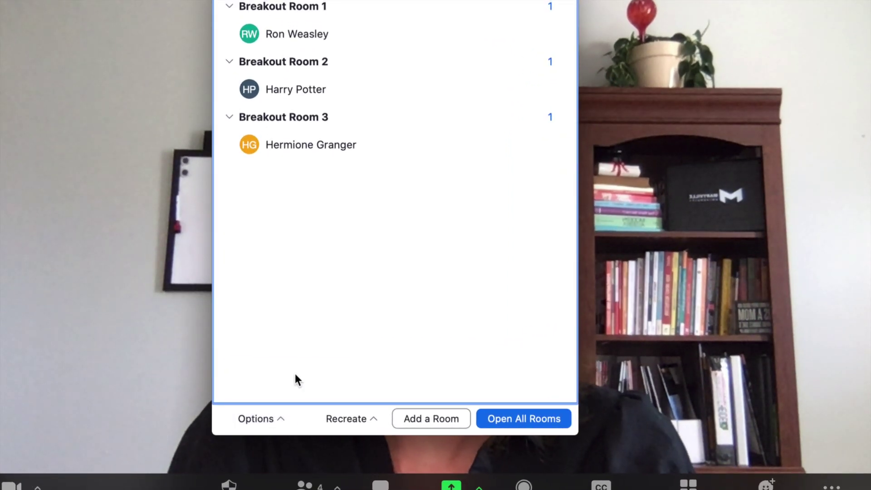
click(277, 422)
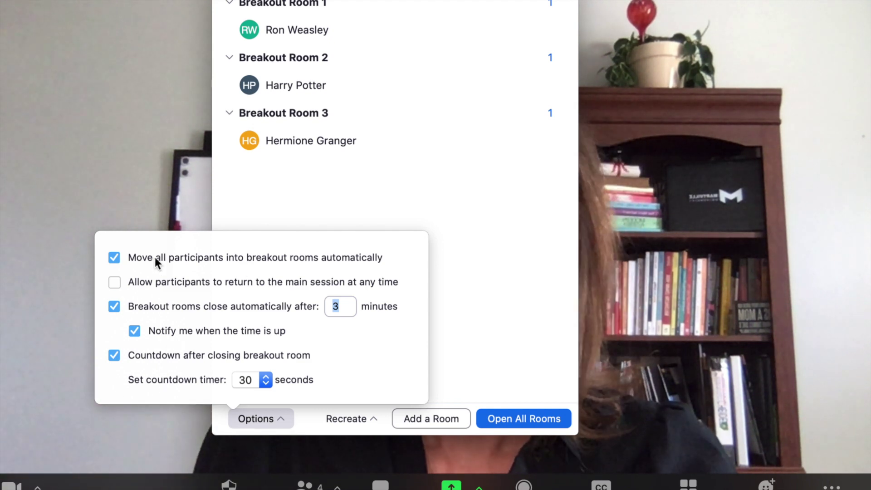
click(116, 258)
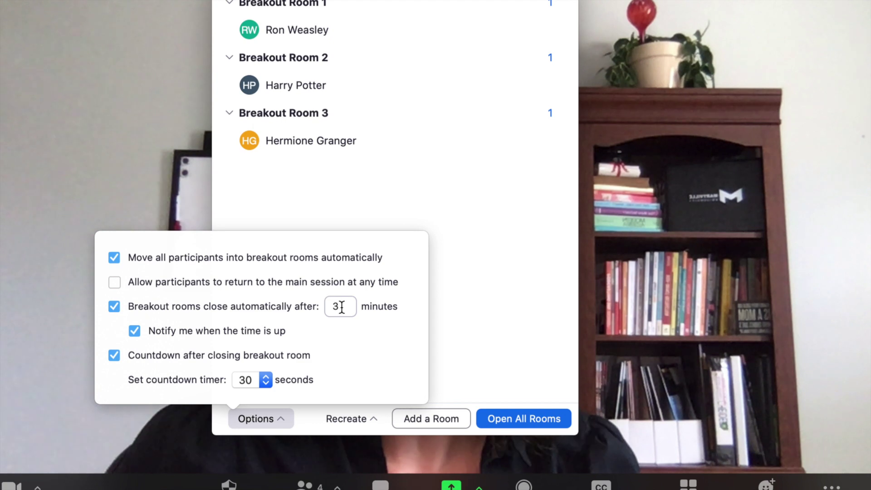
click(341, 307)
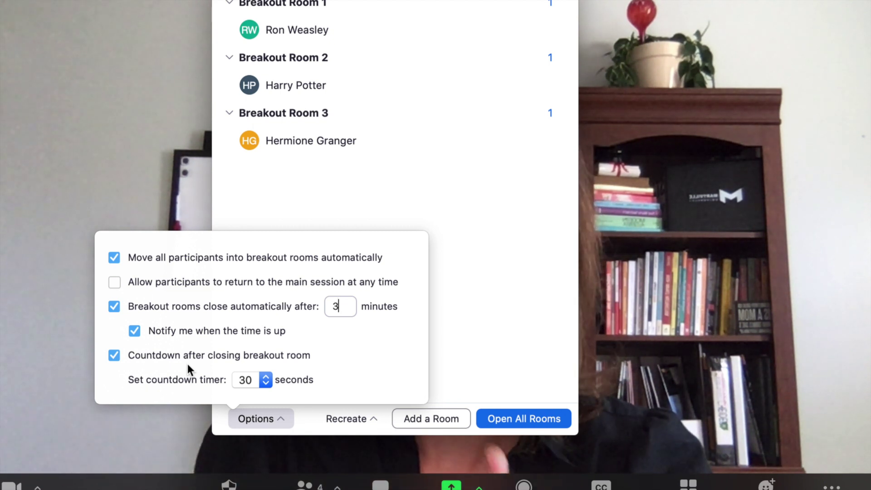
click(265, 380)
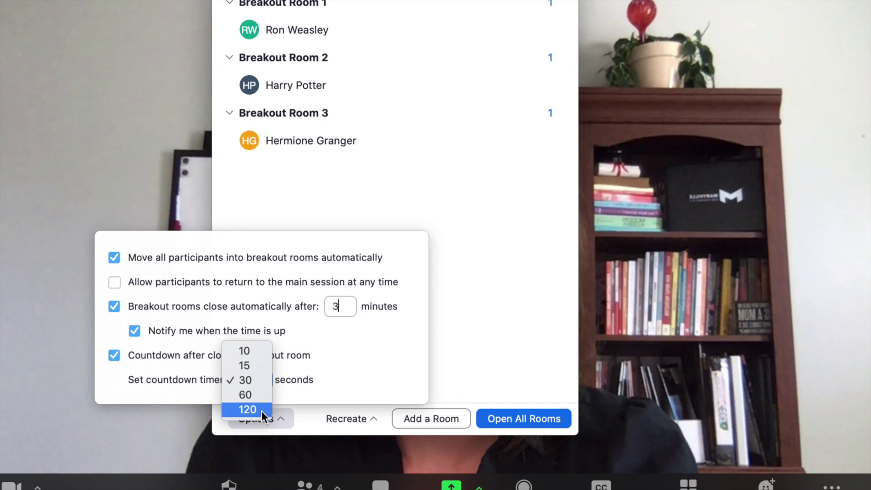
click(257, 382)
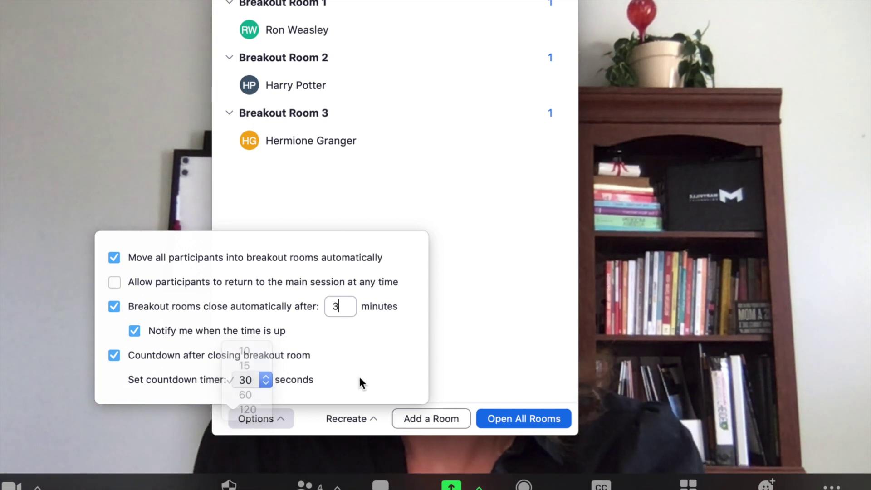
Set the breakout rooms to close automatically after 1 minute with a 10-second countdown, and close the options
text(1)
key(BackSpace)
key(BackSpace)
text(1)
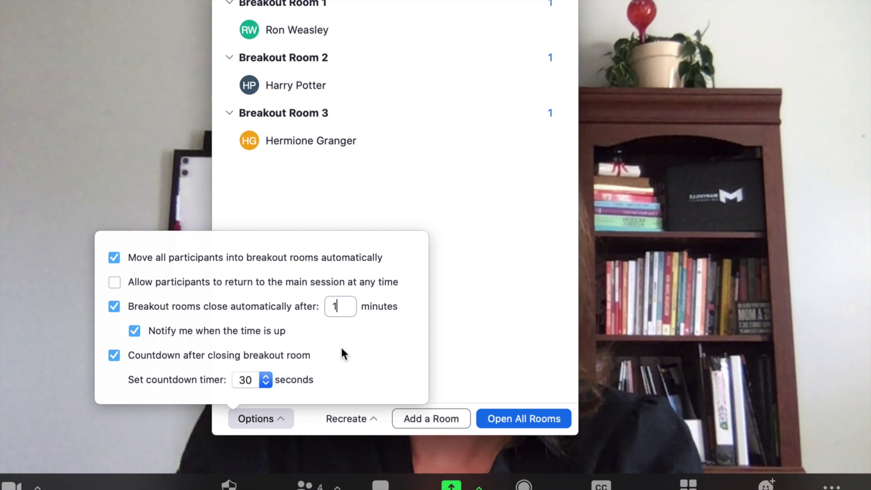
click(267, 378)
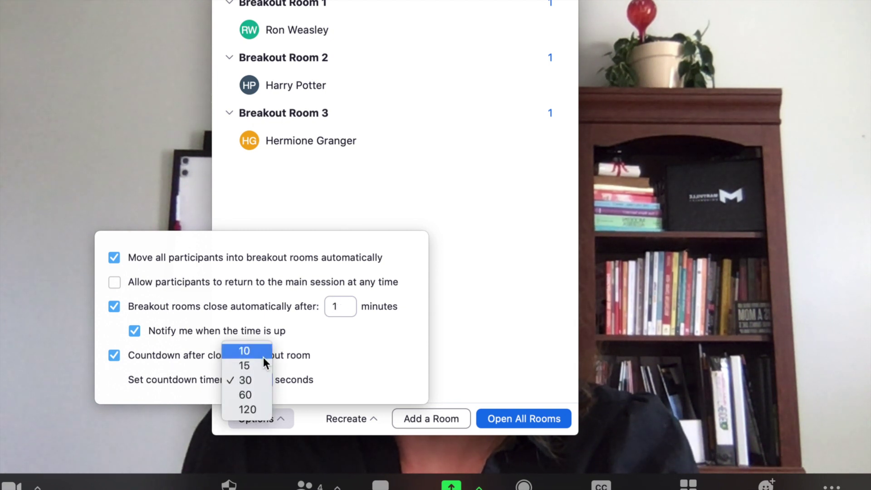
click(263, 354)
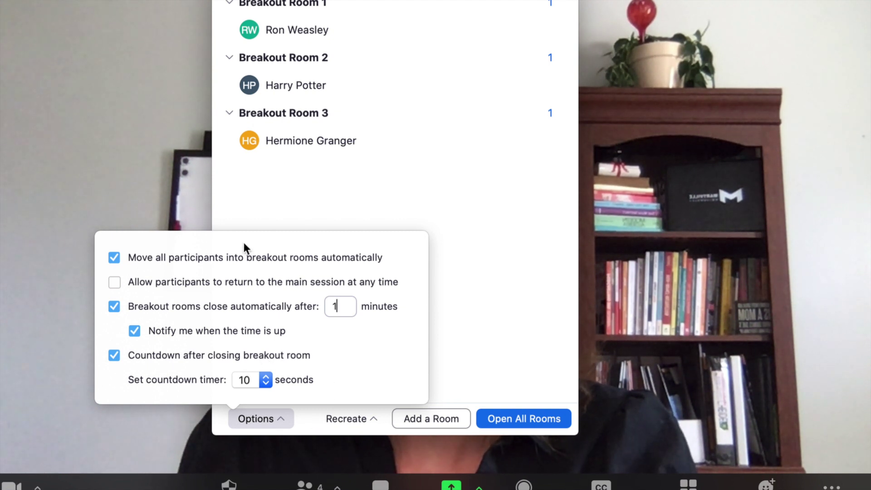
click(474, 432)
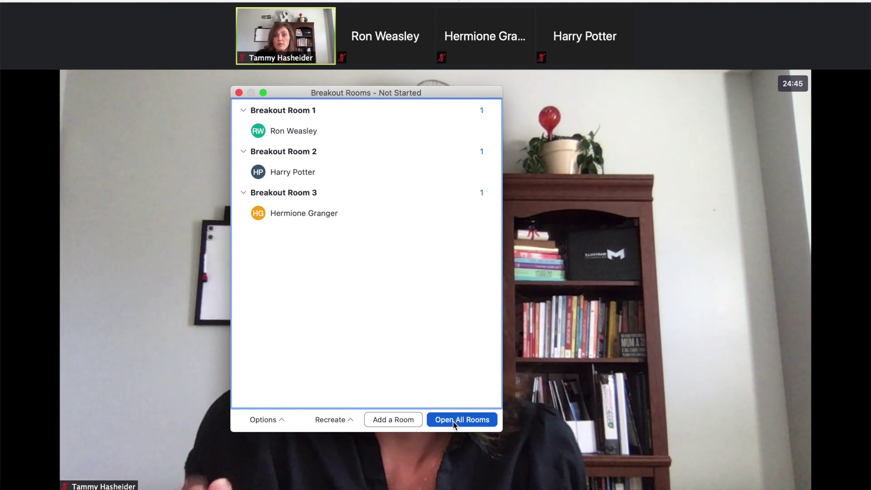
Open all the breakout rooms and move the in-progress room list window higher
click(451, 417)
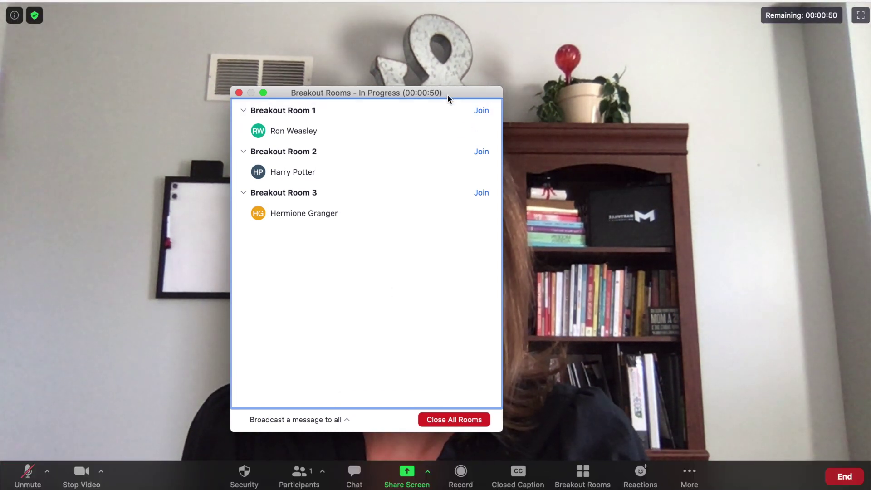
drag(450, 100, 447, 62)
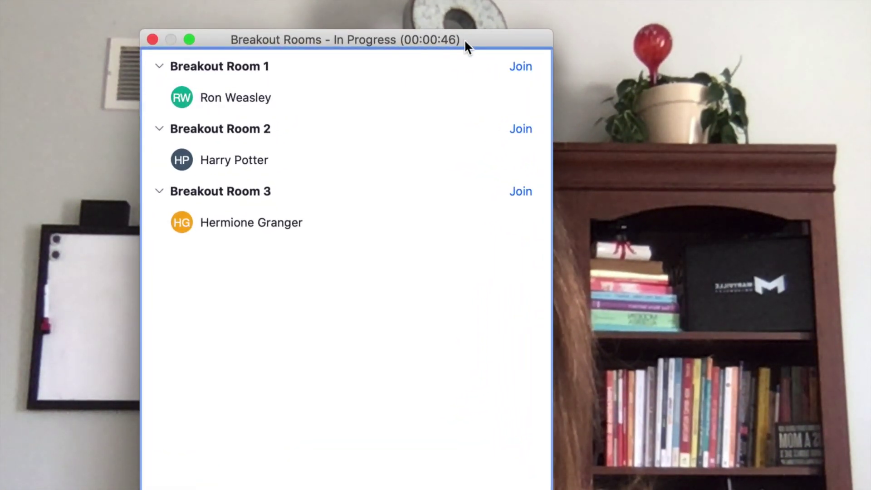
drag(465, 39, 462, 3)
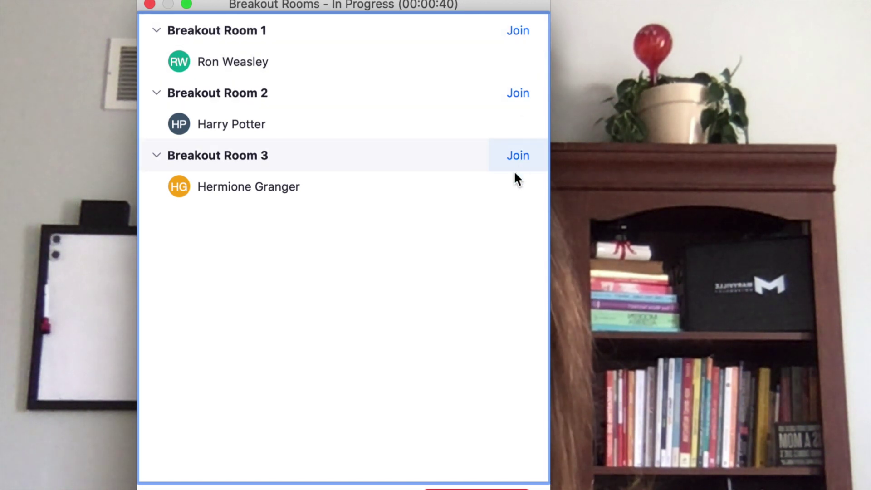
View and dismiss the box for broadcasting a message to all rooms, and close all breakout rooms when the time is up
click(243, 489)
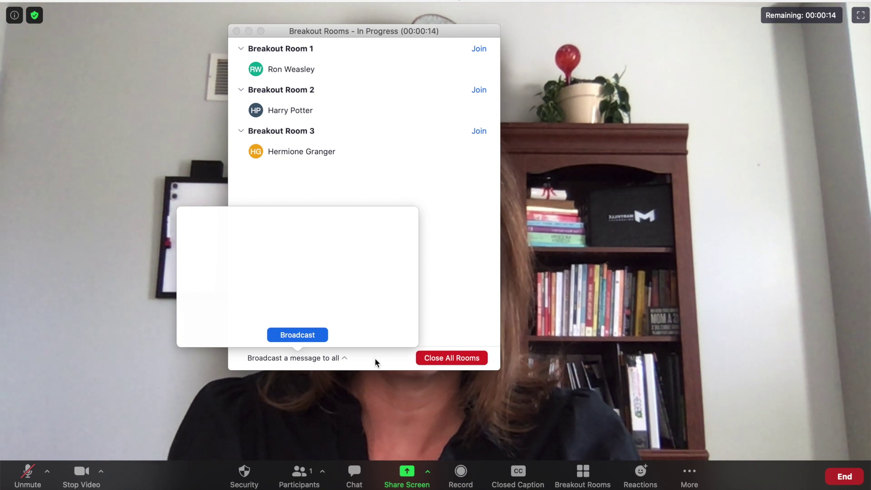
click(382, 371)
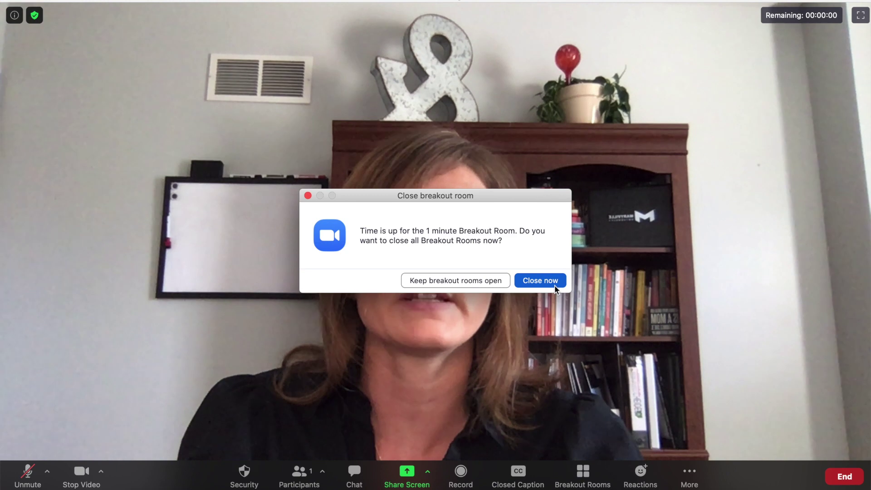
click(540, 280)
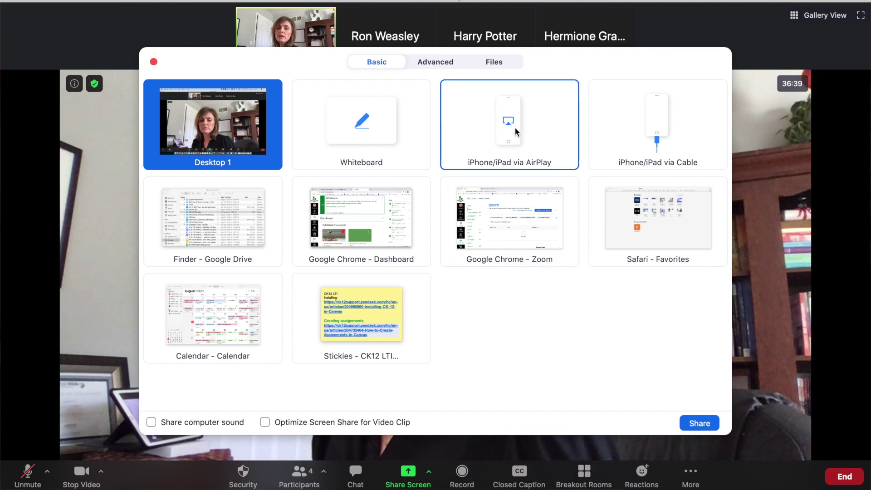
Start sharing an iPhone/iPad screen via AirPlay in the meeting
click(514, 127)
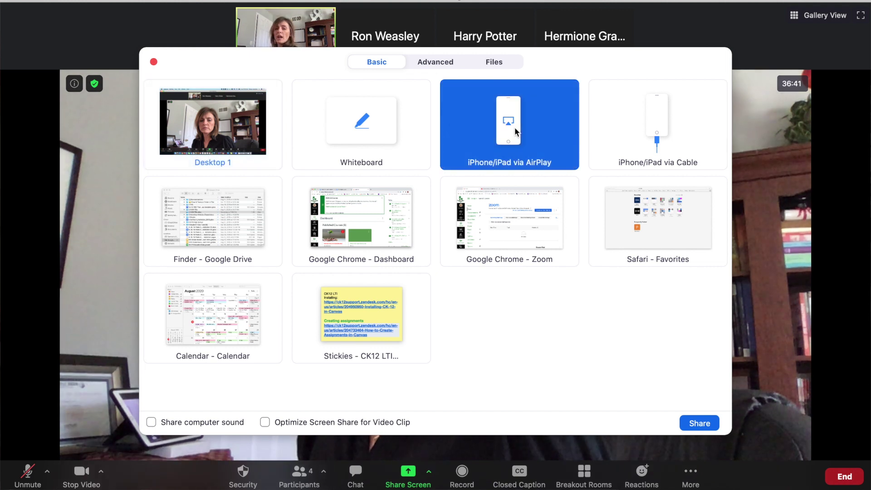
click(699, 424)
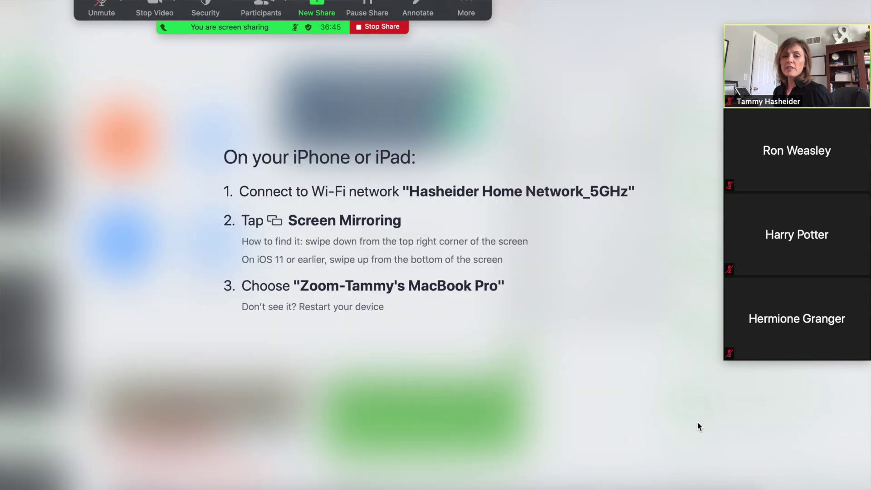